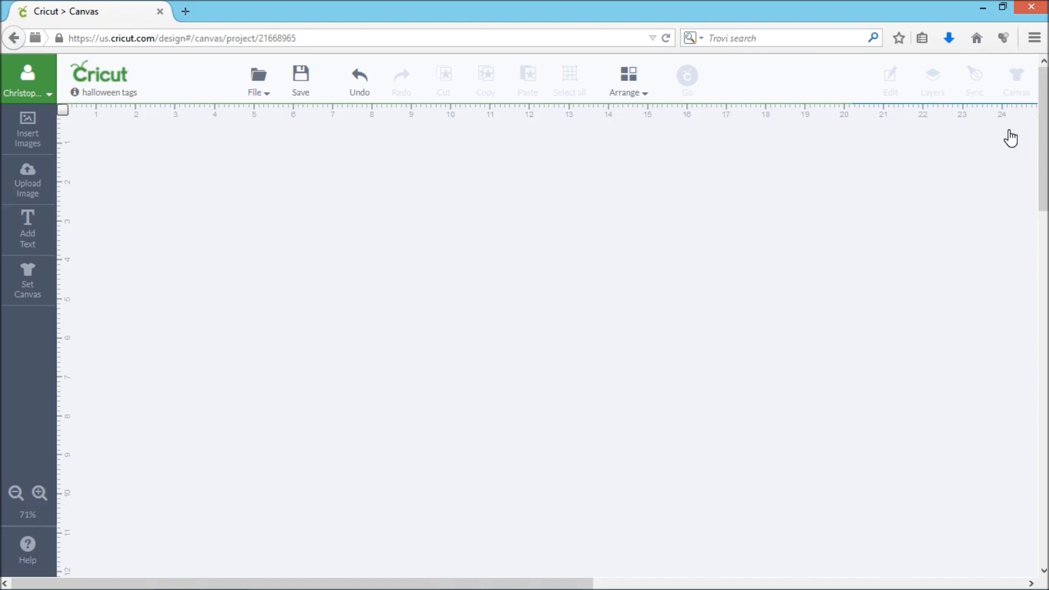
Step: Search the image library for #m3d46e and select the tag image for insertion
left_click(28, 135)
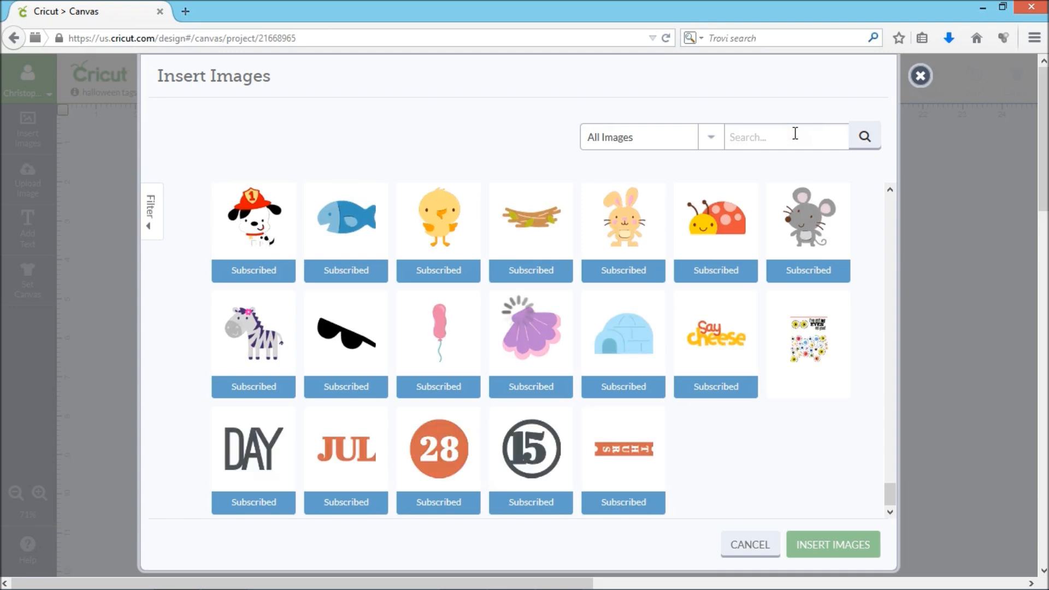
left_click(769, 137)
left_click(767, 136)
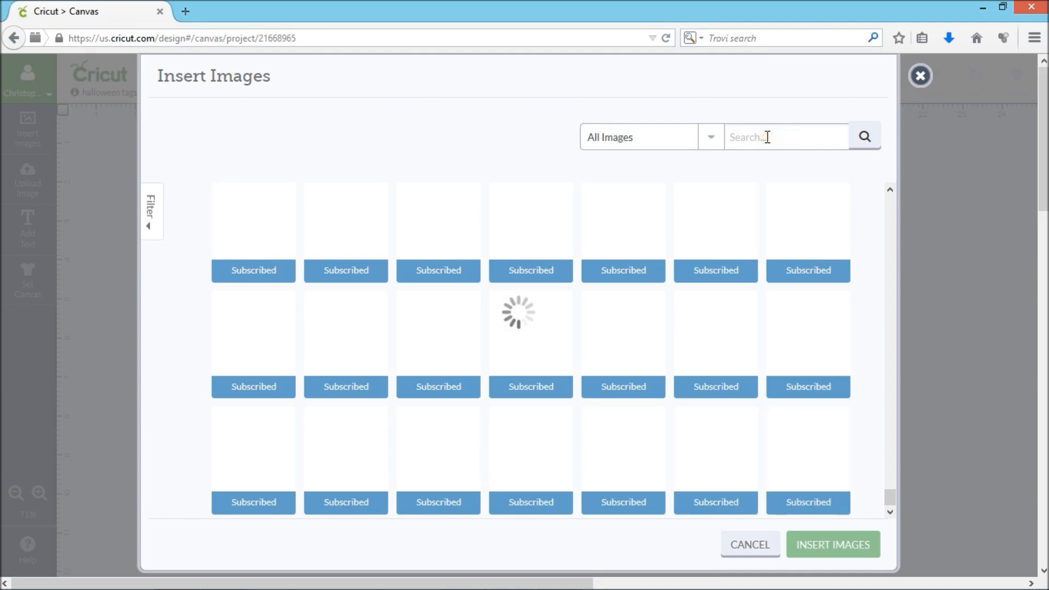
left_click(741, 134)
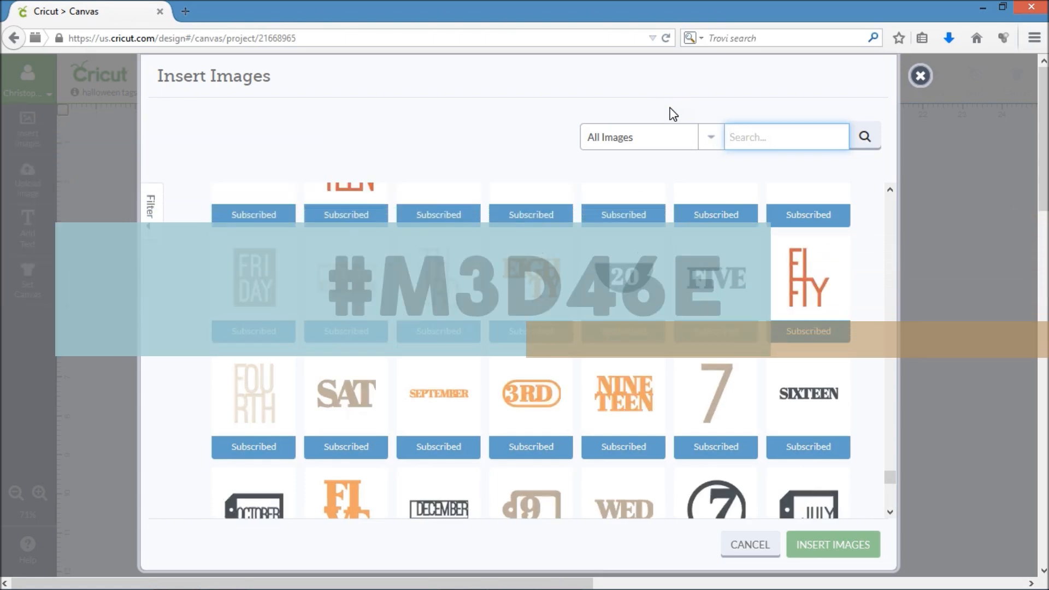
type("#")
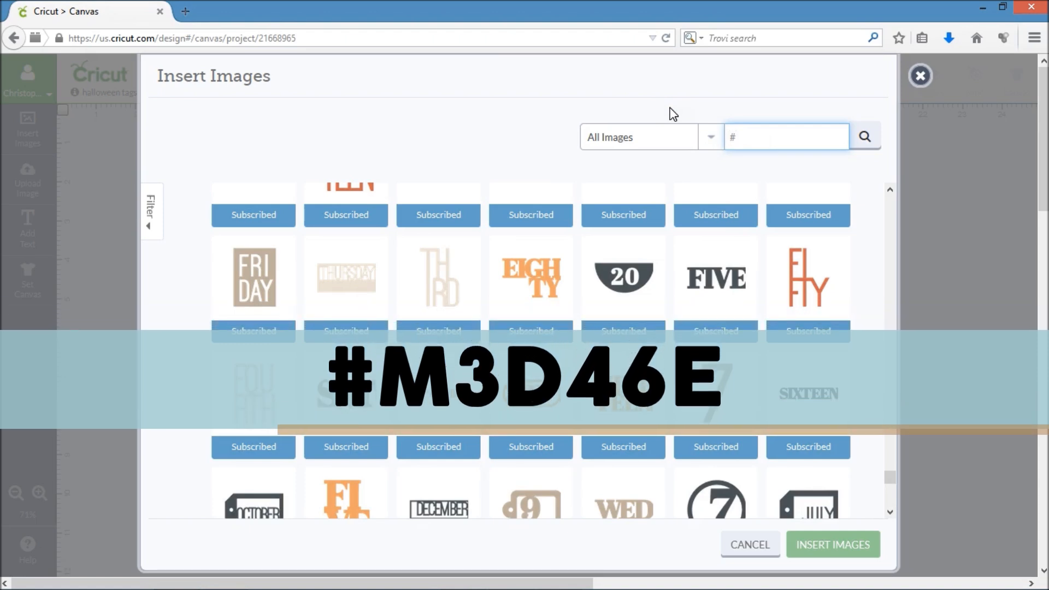
type("m3d46e")
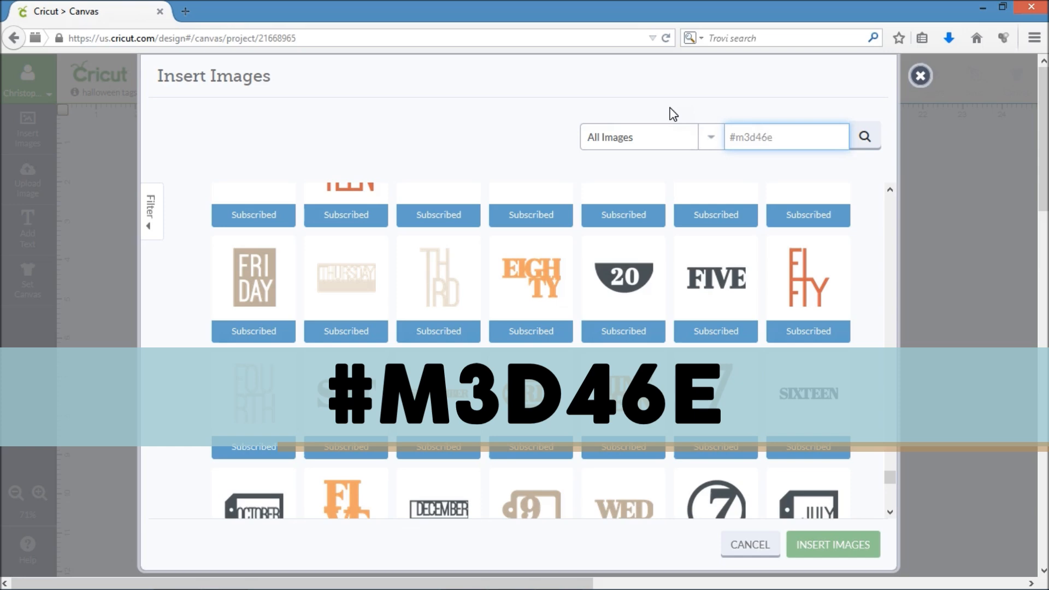
left_click(872, 143)
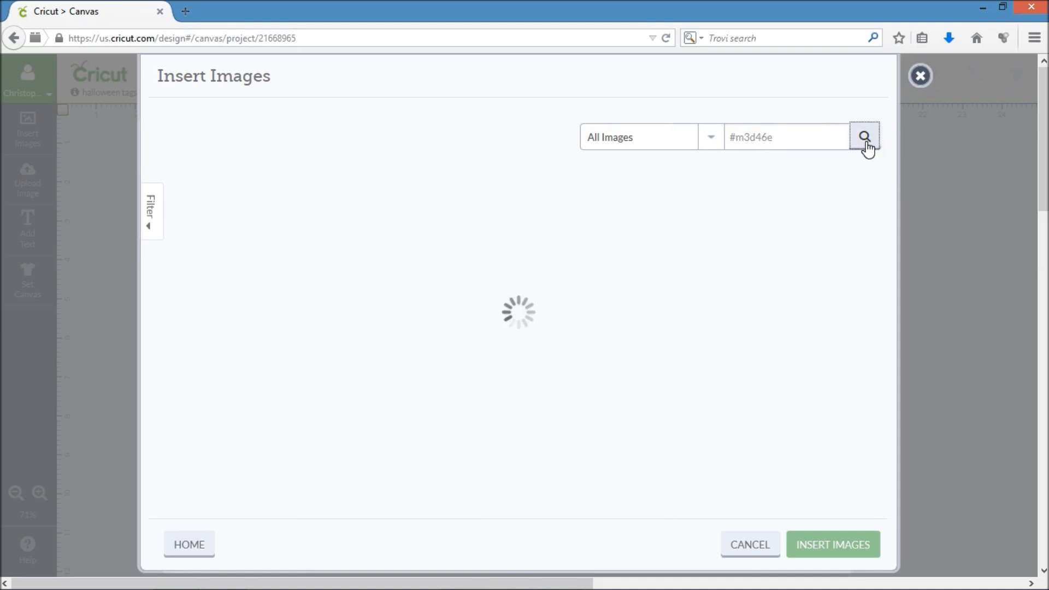
left_click(254, 232)
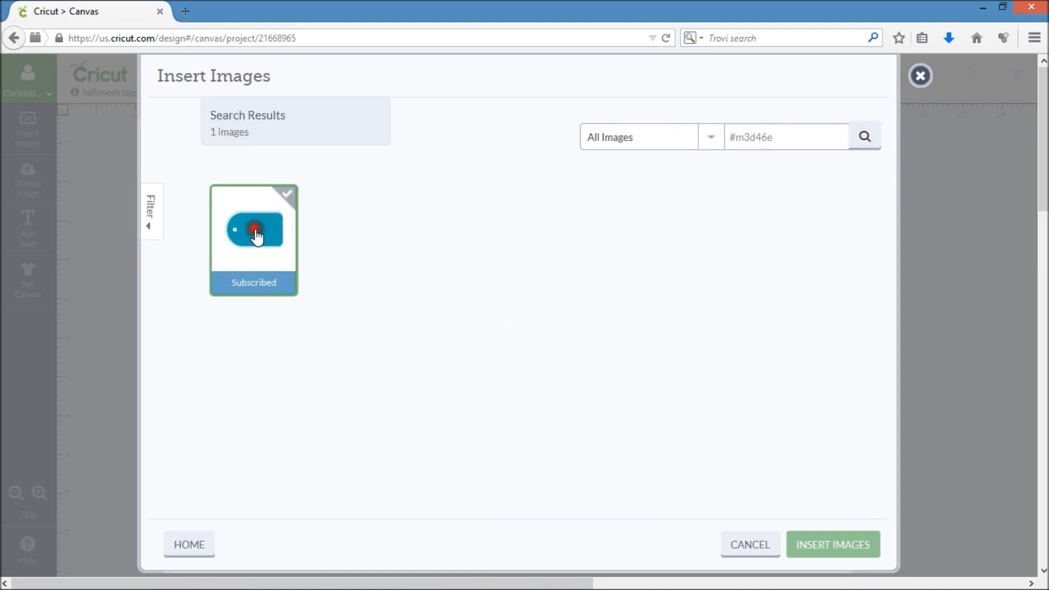
Step: Search the image library for #m2e38a, select the bat image, and insert it on the canvas together with the tag
left_click_drag(846, 138, 712, 141)
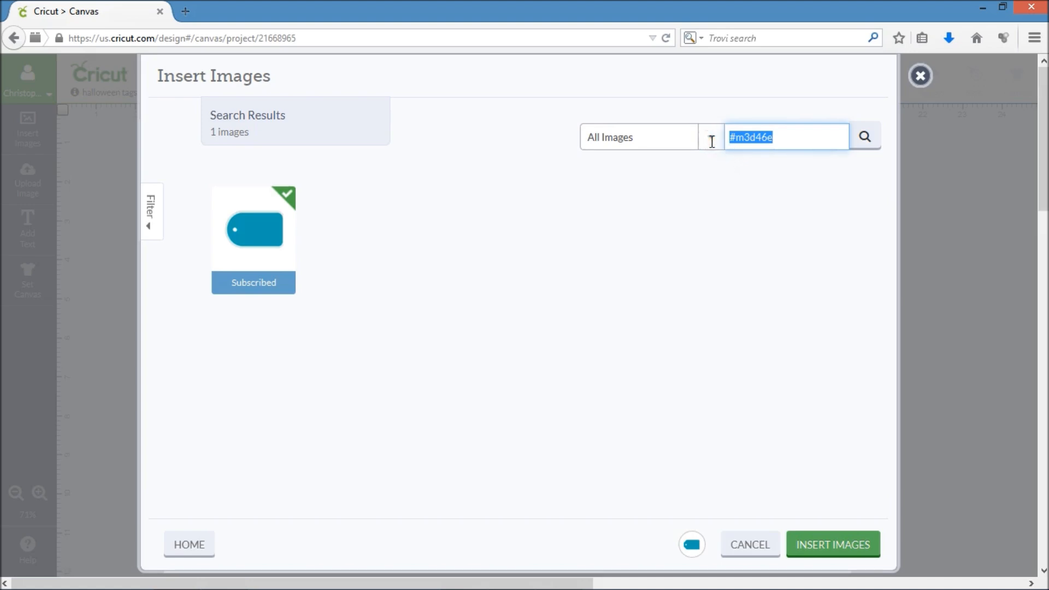
type("#")
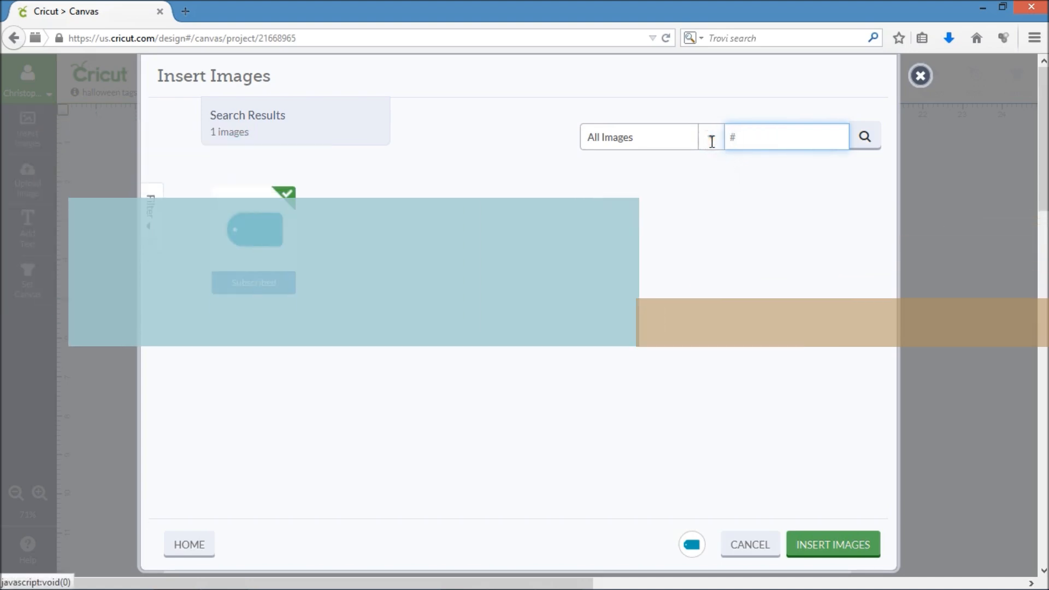
type("m2")
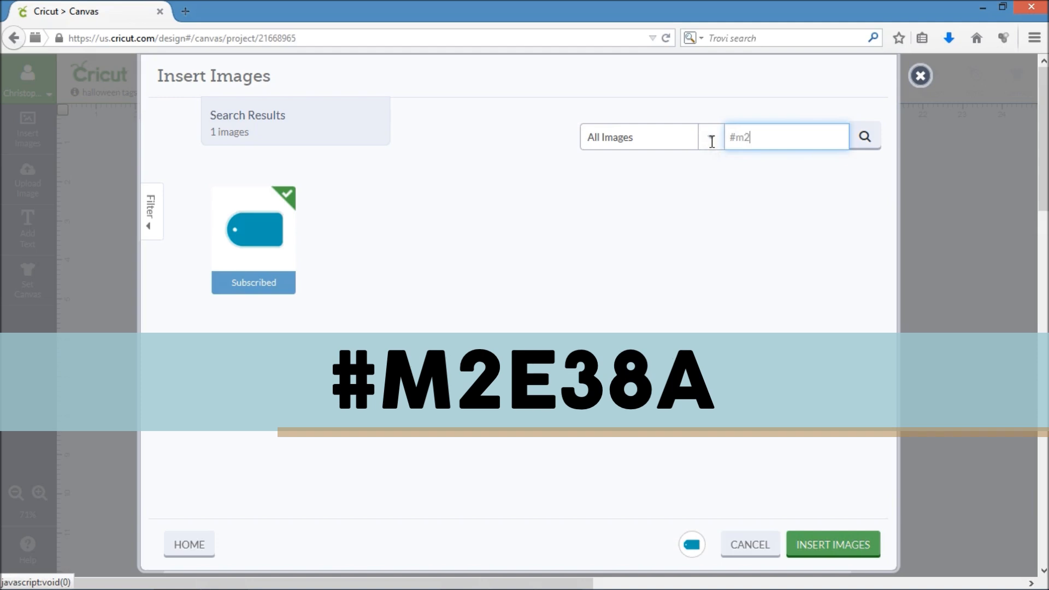
type("e38a")
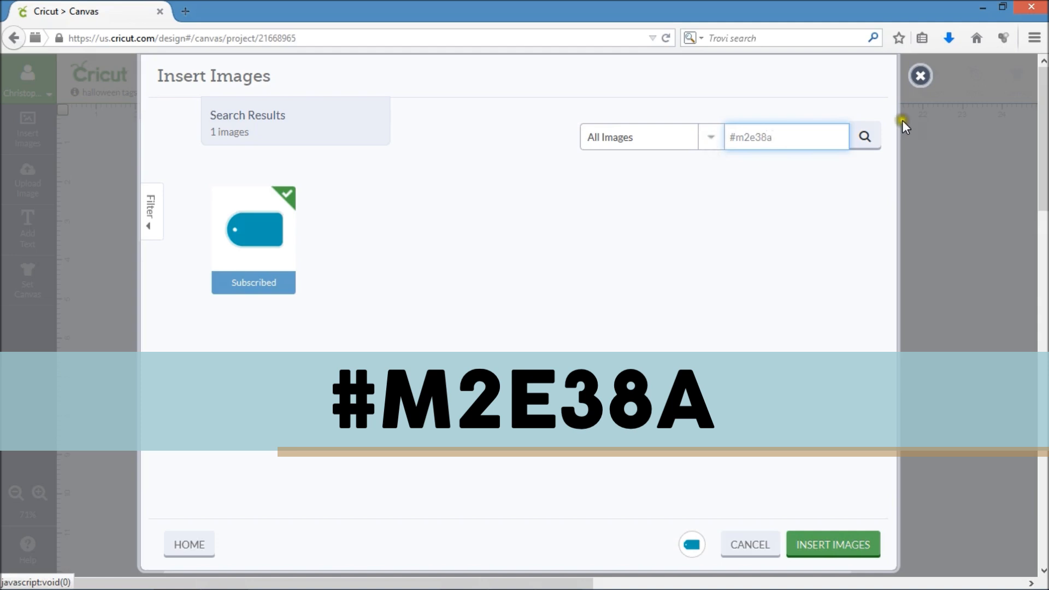
left_click(865, 136)
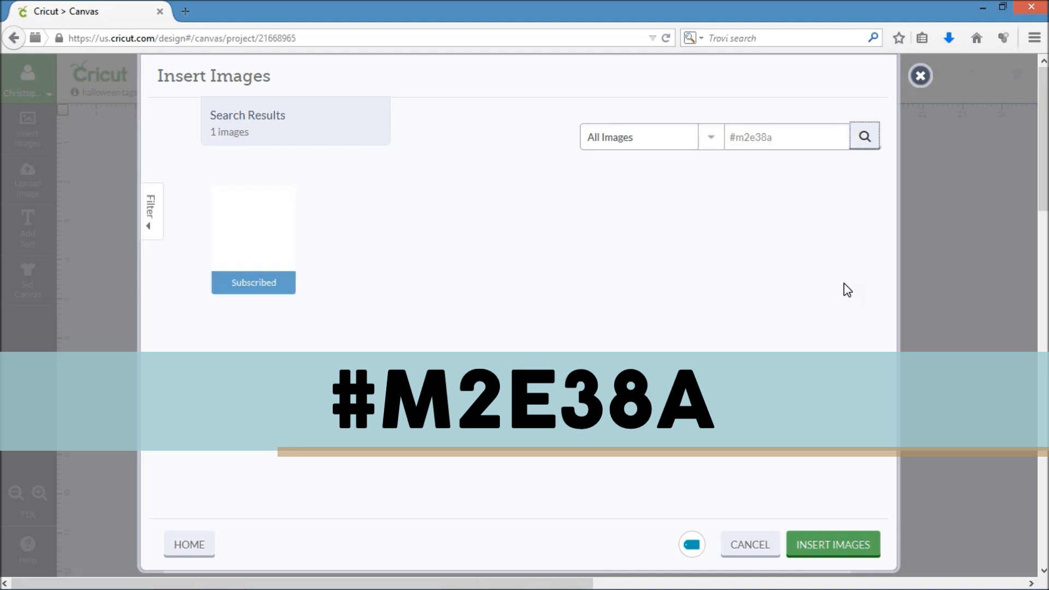
left_click(250, 219)
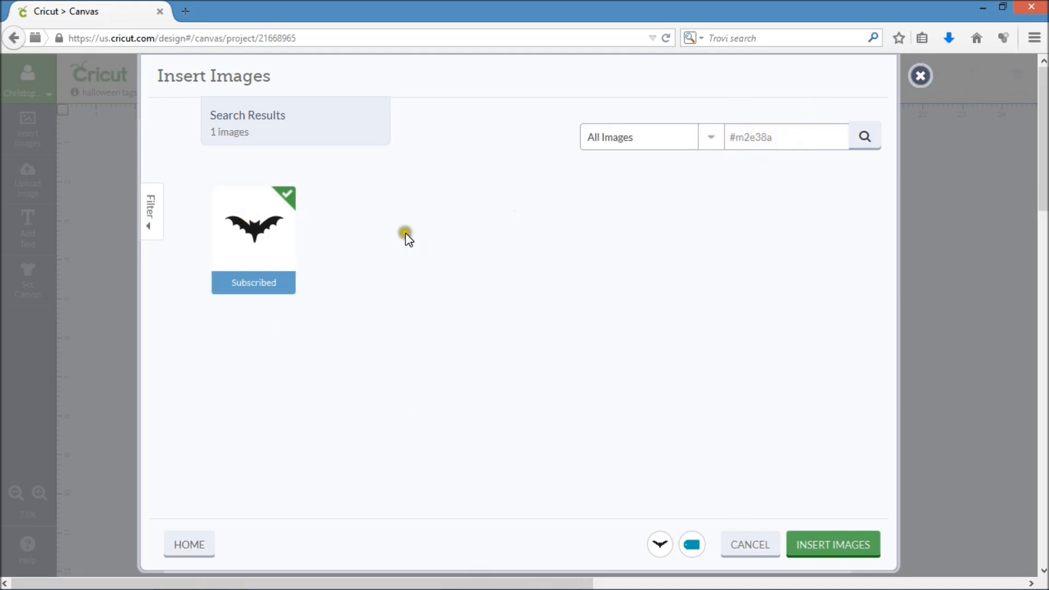
left_click(840, 551)
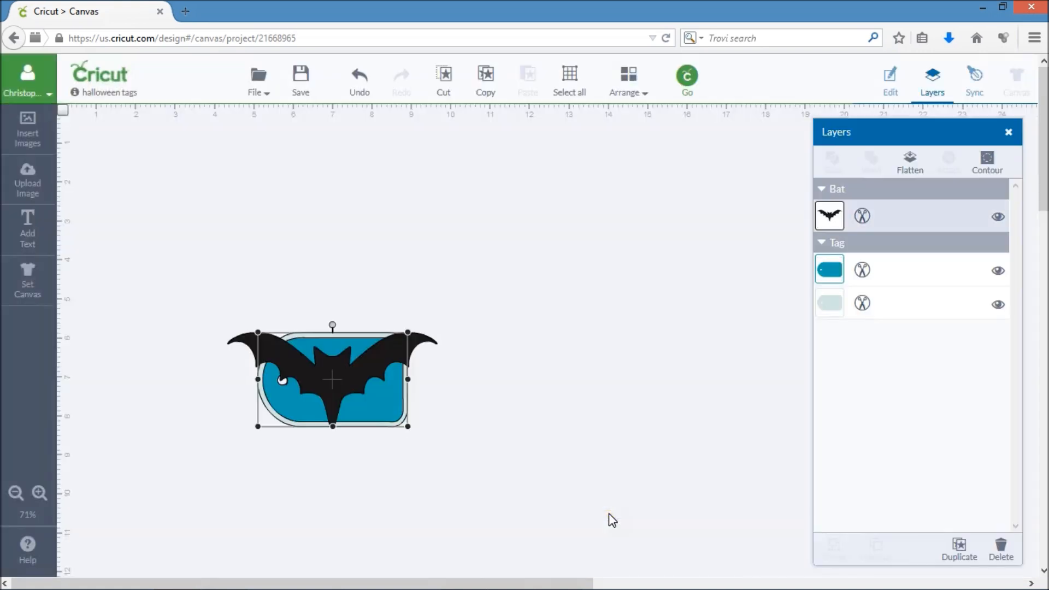
Step: Move the bat off the tag into empty canvas space and shift the tag upward
left_click_drag(323, 368, 569, 281)
left_click(291, 405)
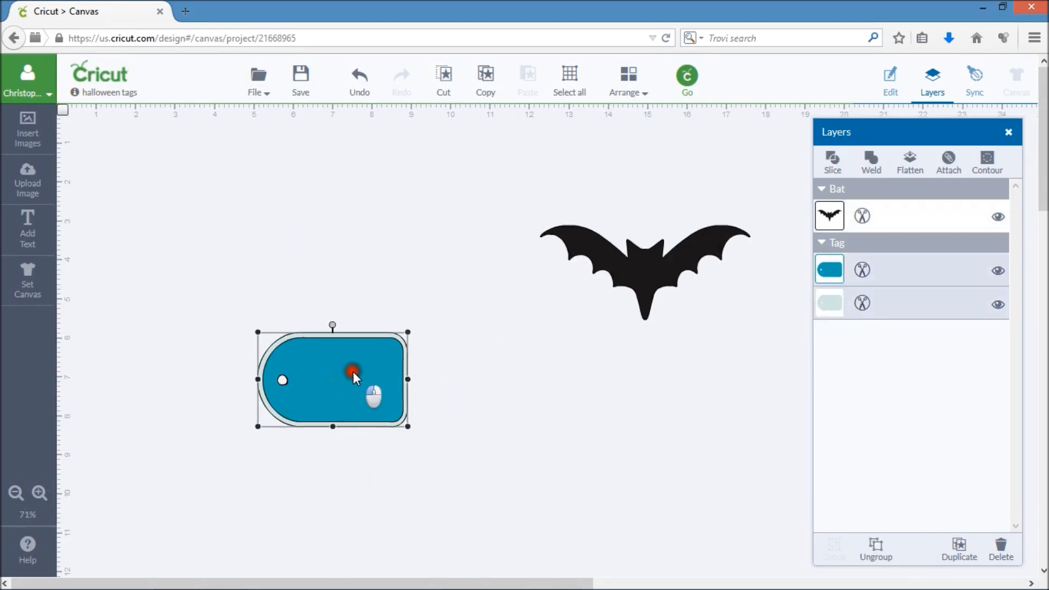
left_click(477, 366)
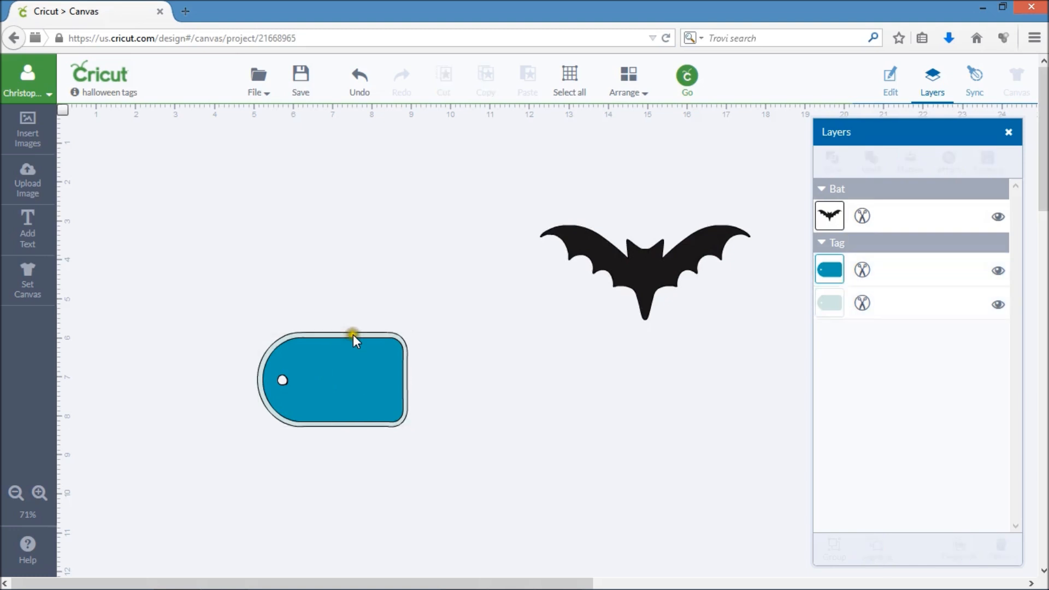
left_click(342, 382)
left_click_drag(342, 382, 342, 307)
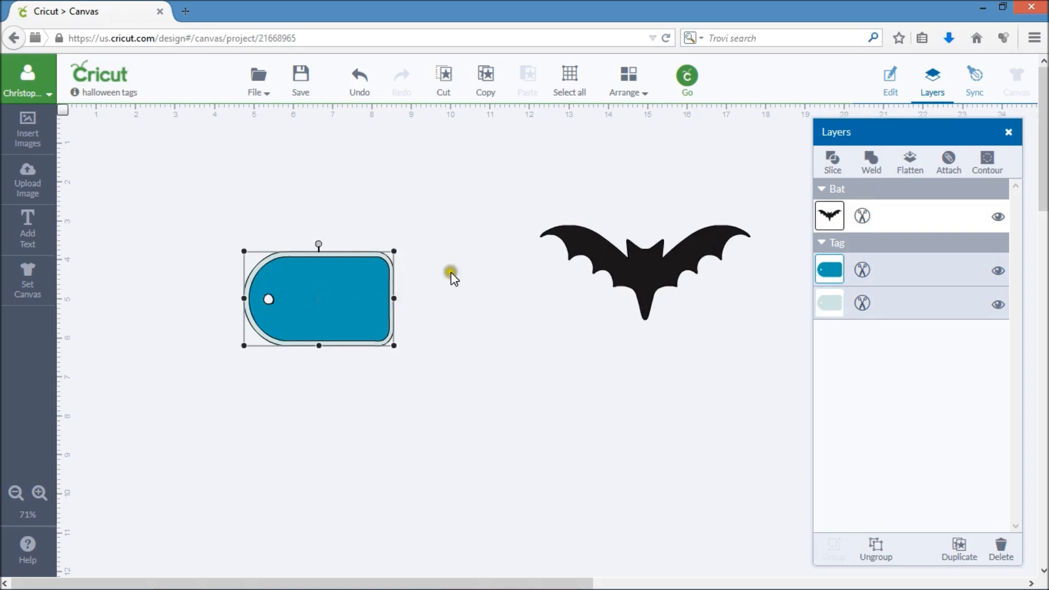
Step: Hide the tag's pale backing layer and rotate the tag 90° so its hole is at the upper end
left_click(997, 304)
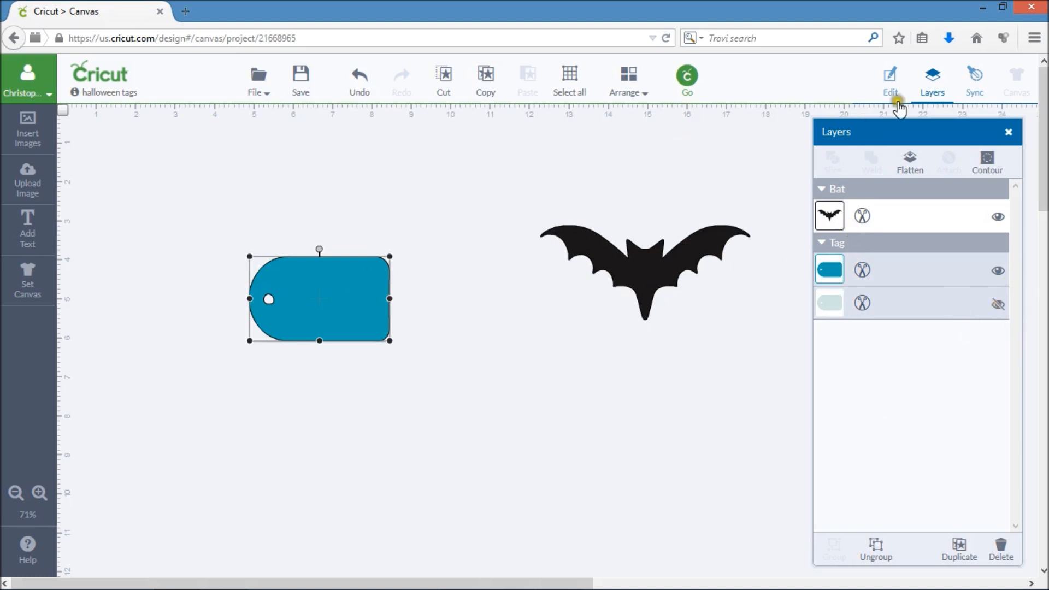
left_click(888, 82)
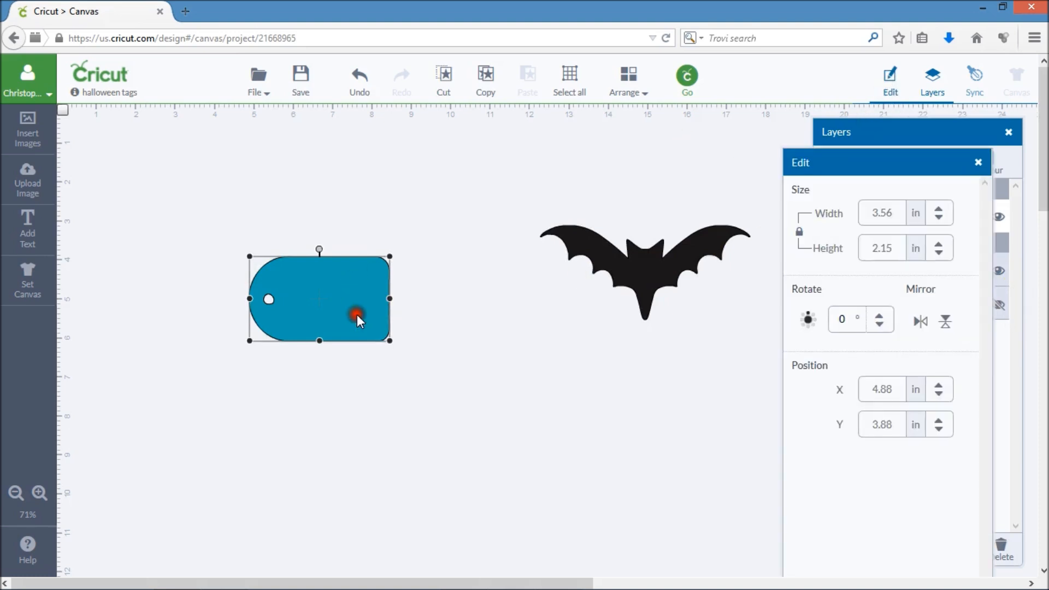
left_click(811, 320)
left_click(923, 131)
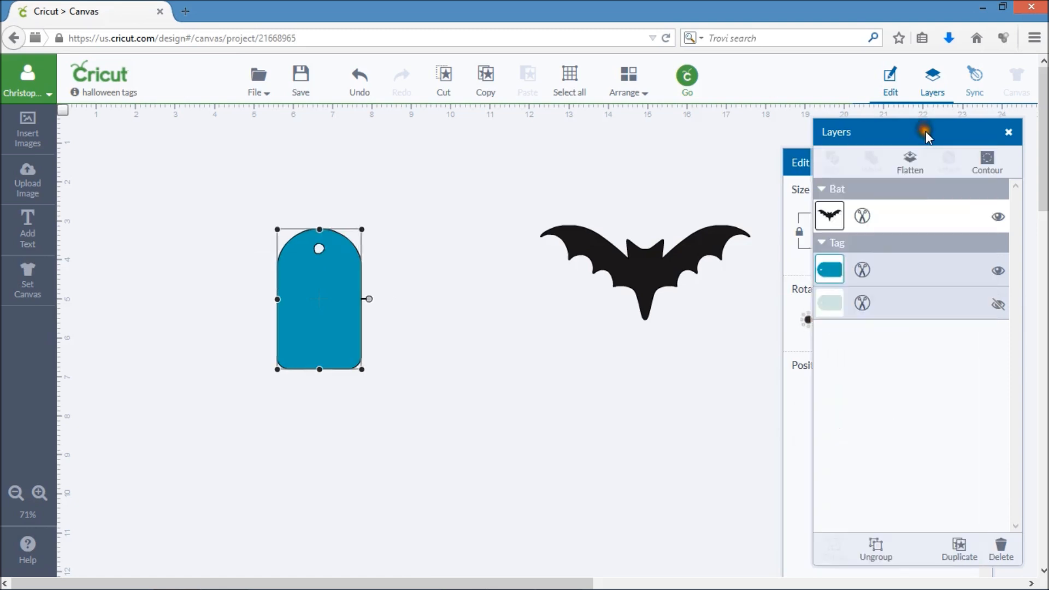
left_click_drag(303, 261, 277, 239)
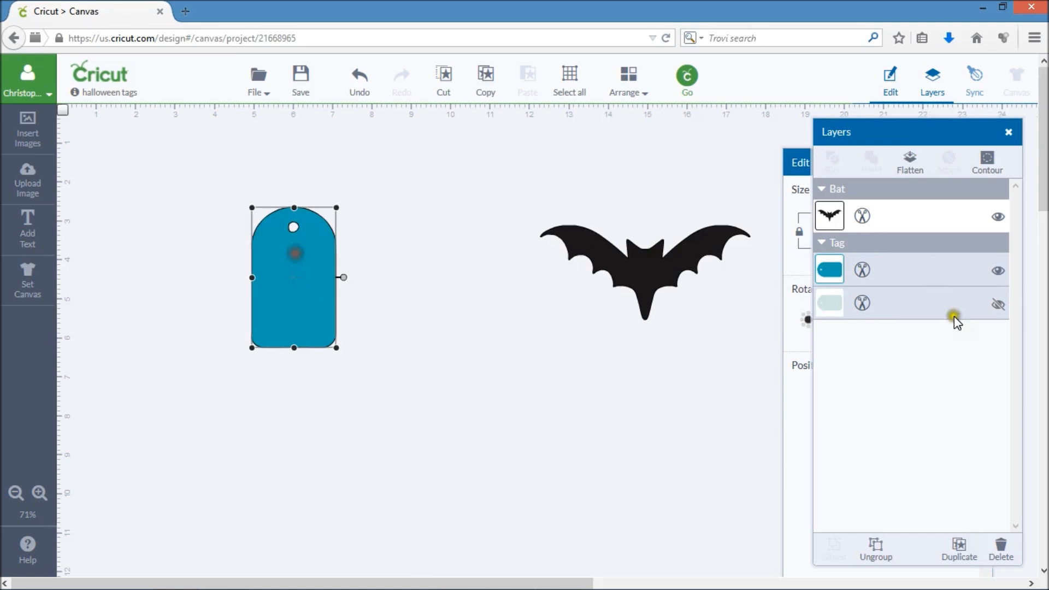
left_click(998, 306)
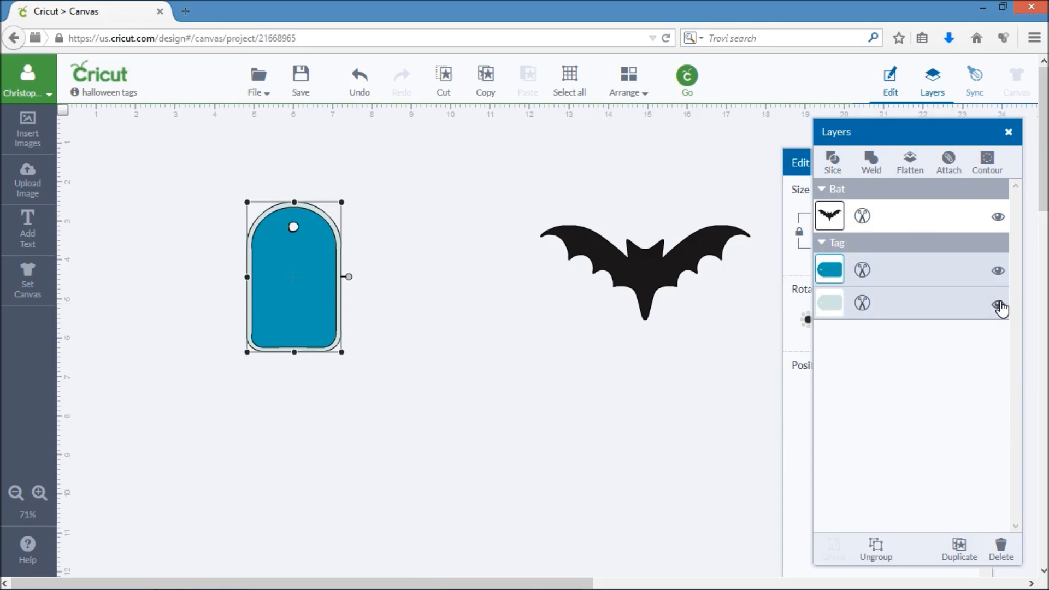
left_click(1000, 306)
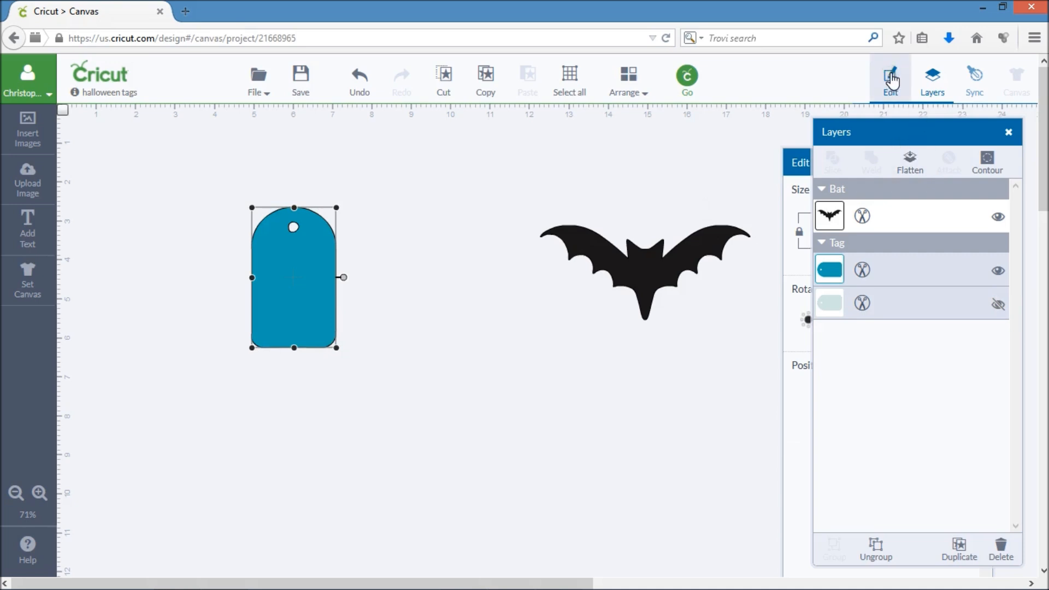
Step: Set the tag's width to 4 in with its proportions locked
left_click(793, 170)
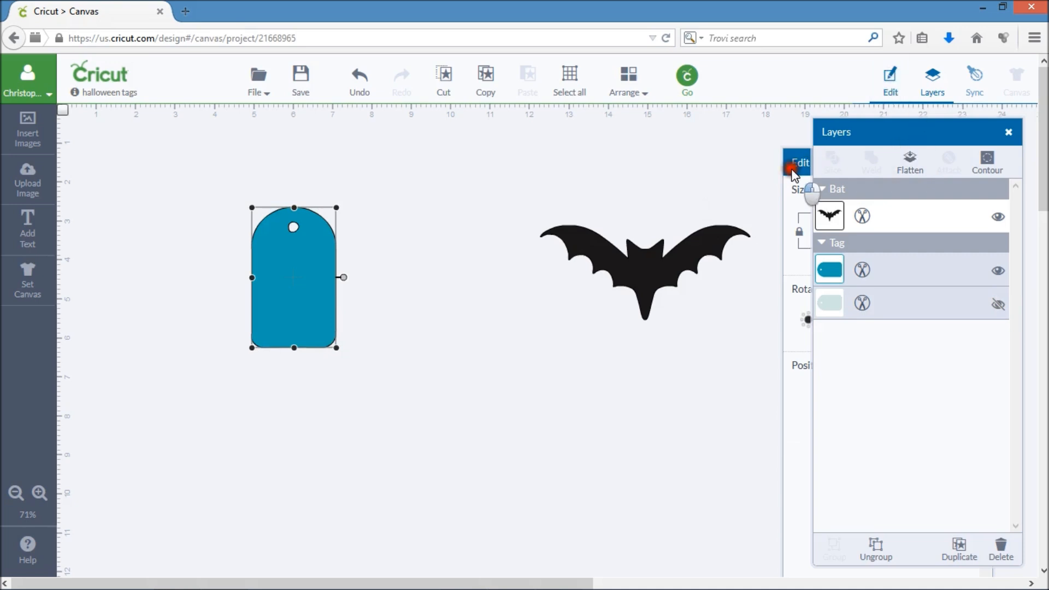
double_click(902, 250)
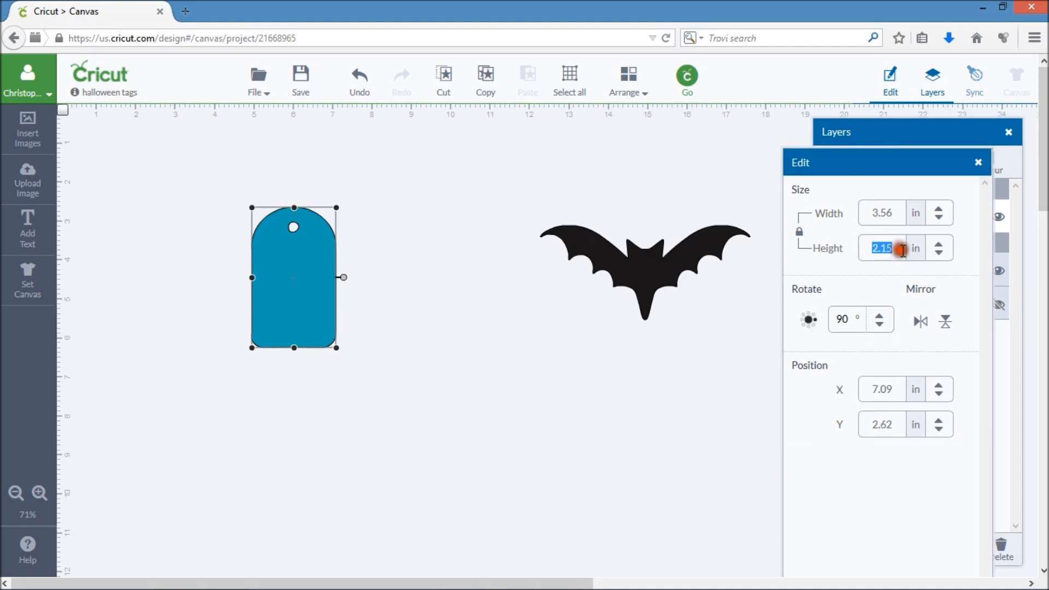
left_click(872, 208)
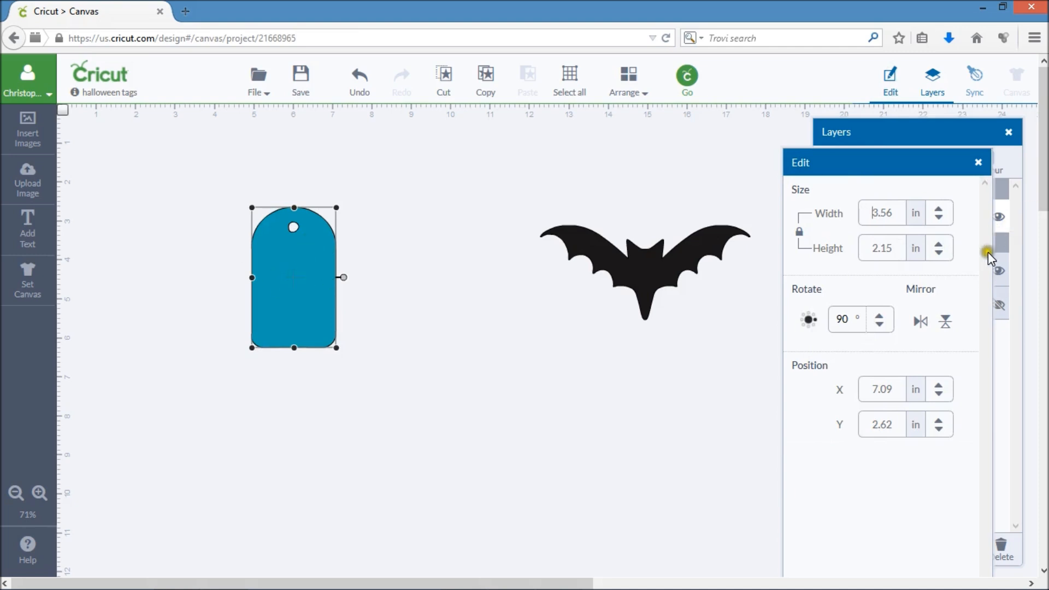
left_click_drag(868, 213, 907, 213)
type("4")
left_click(837, 267)
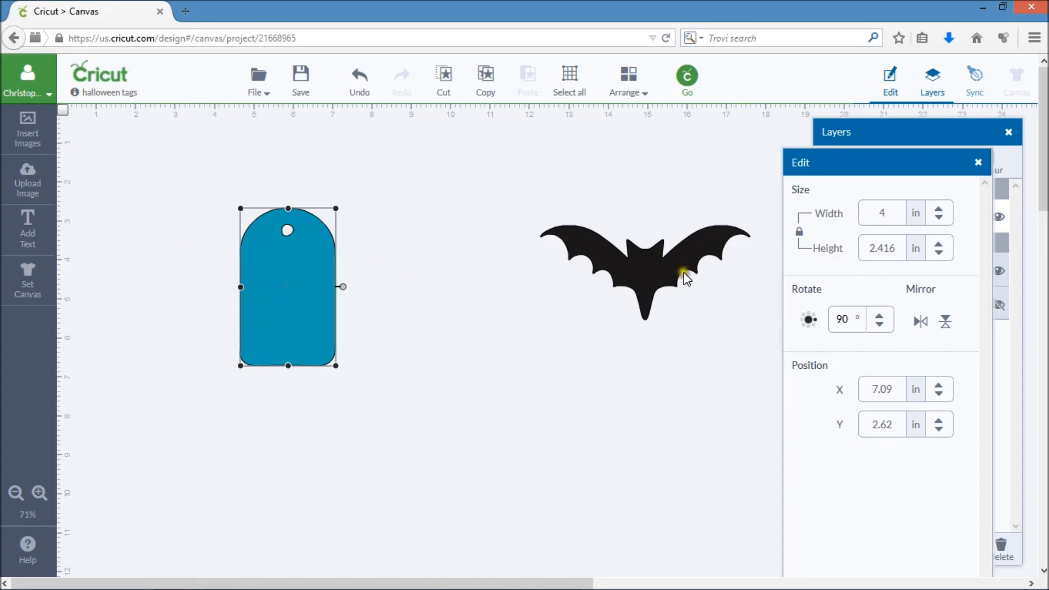
Step: Shrink the bat to about 2.08 in wide and center it on the lower part of the tag
left_click(654, 276)
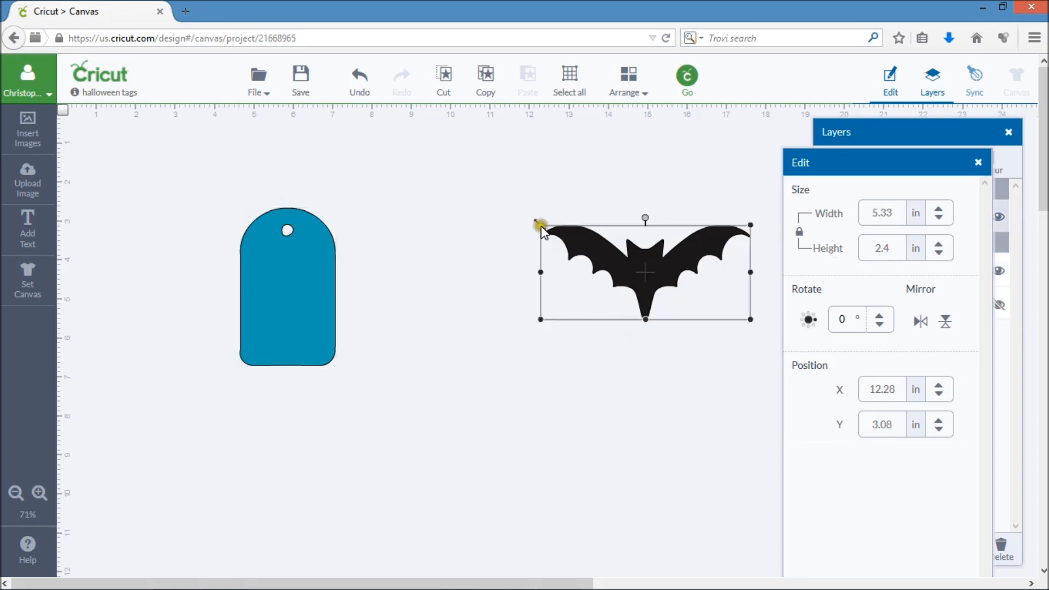
left_click_drag(540, 225, 651, 274)
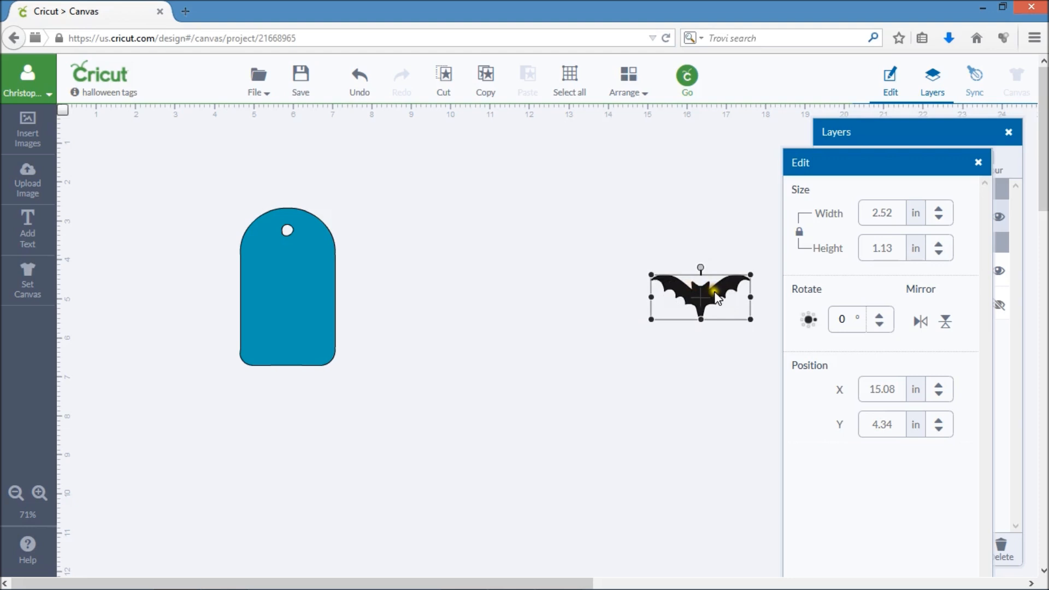
left_click_drag(297, 337, 253, 337)
mouse_move(351, 317)
left_mouse_down()
mouse_move(319, 320)
mouse_move(332, 316)
left_mouse_up()
left_click(351, 363)
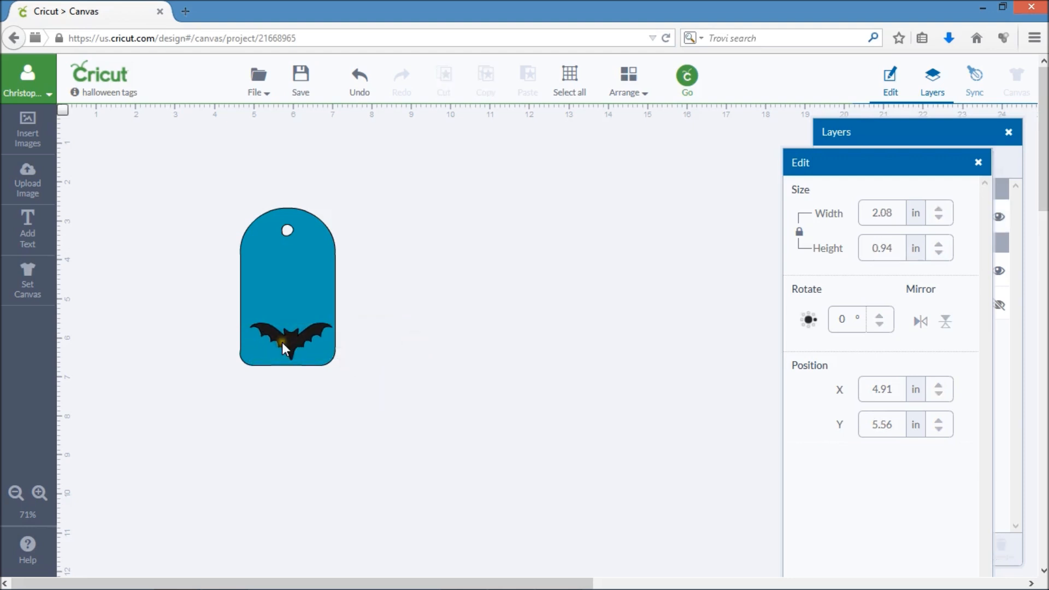
left_click_drag(282, 342, 278, 340)
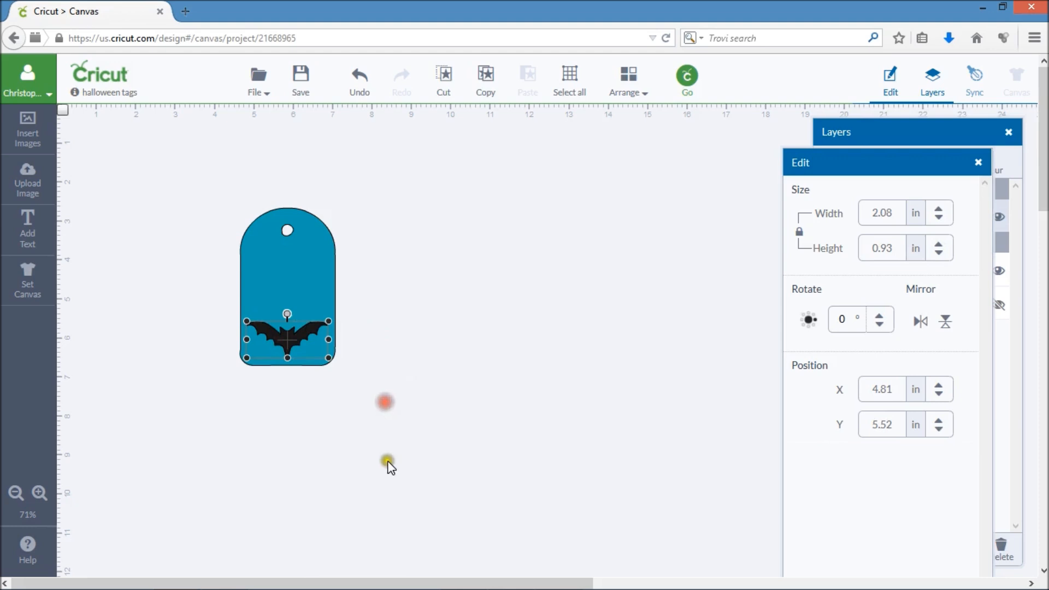
left_click(385, 402)
Step: Slice the bat shape out of the tag using both objects, and select the cut-out bat piece
left_click_drag(195, 179, 431, 447)
left_click(396, 434)
left_click(574, 86)
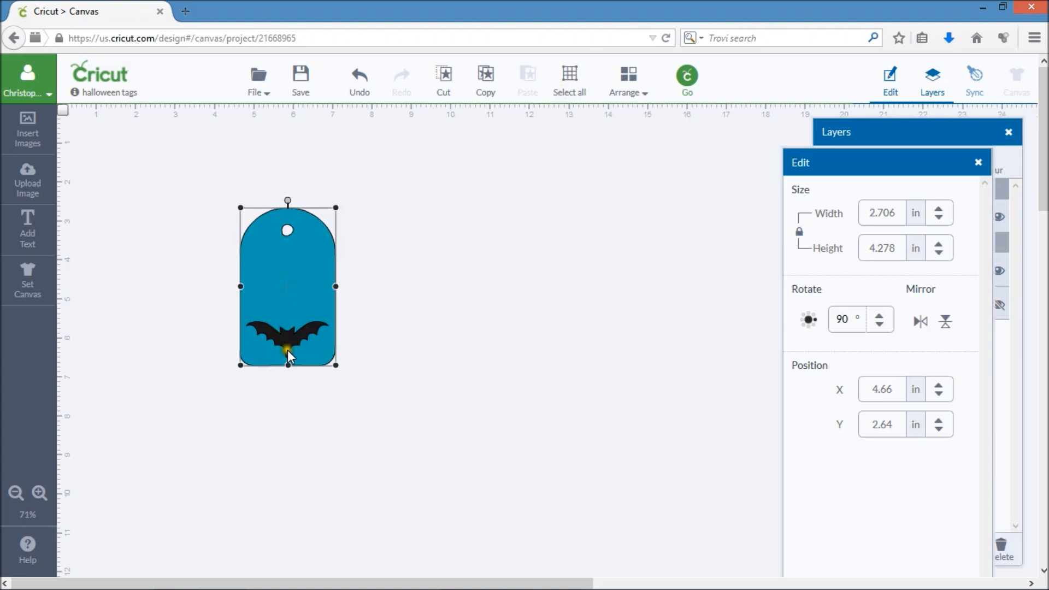
left_click(868, 133)
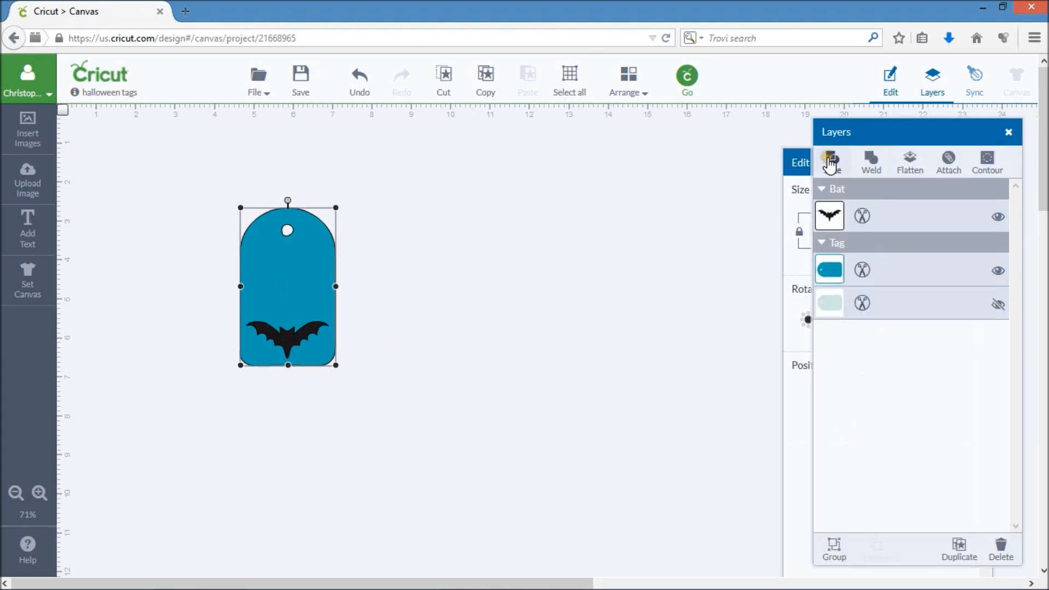
left_click(517, 515)
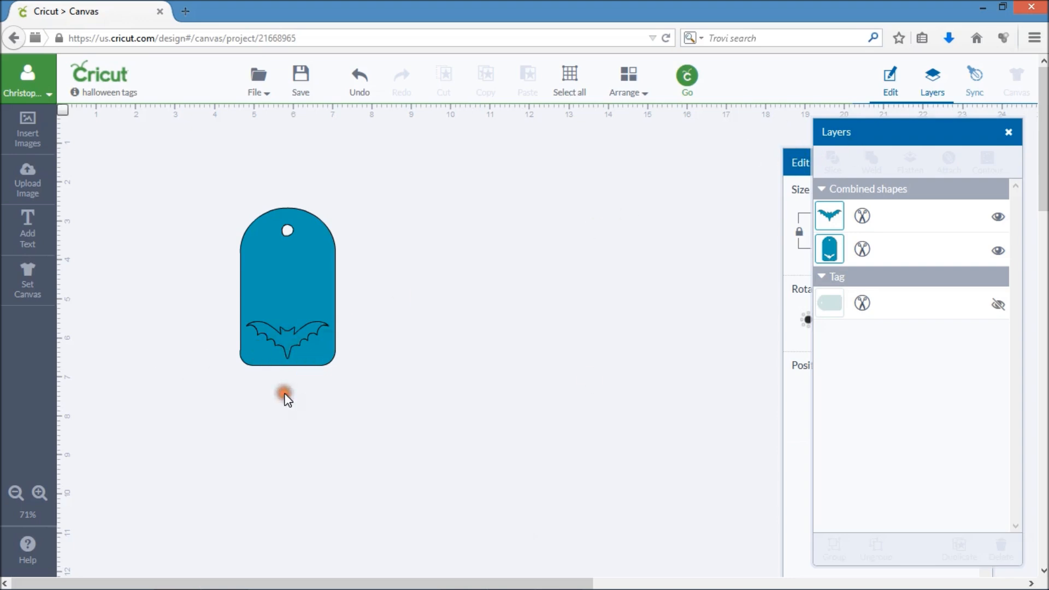
left_click(290, 334)
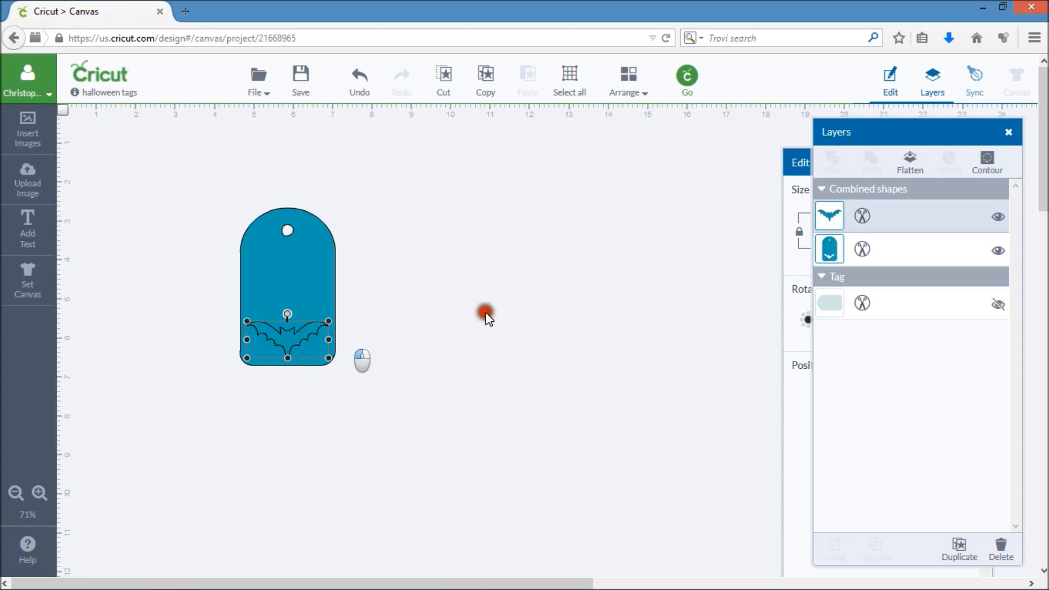
Step: Move the cut-out bat piece off the tag and delete it
left_click_drag(293, 339, 438, 314)
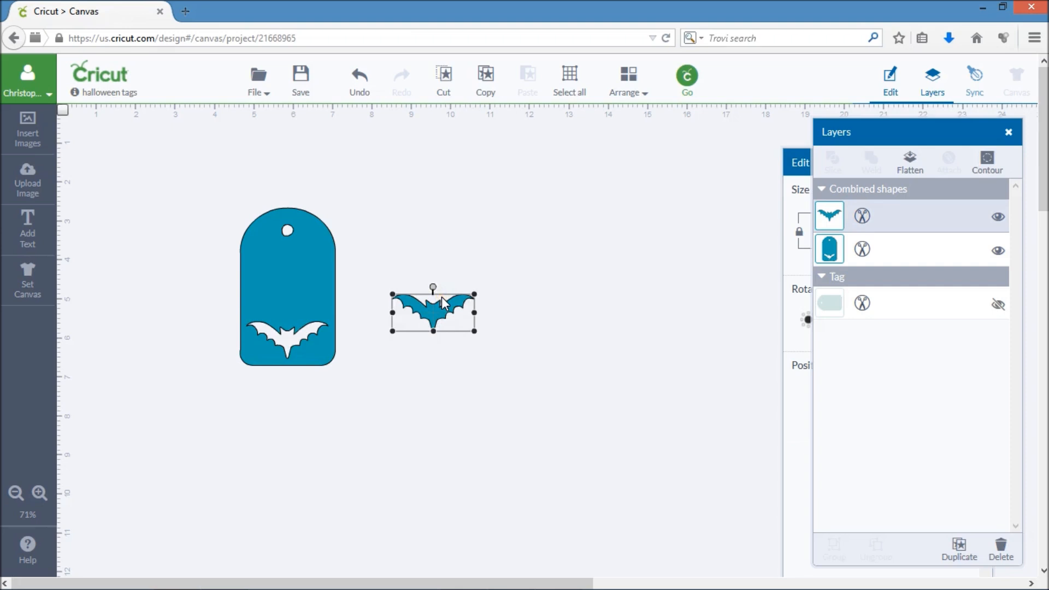
key("Delete")
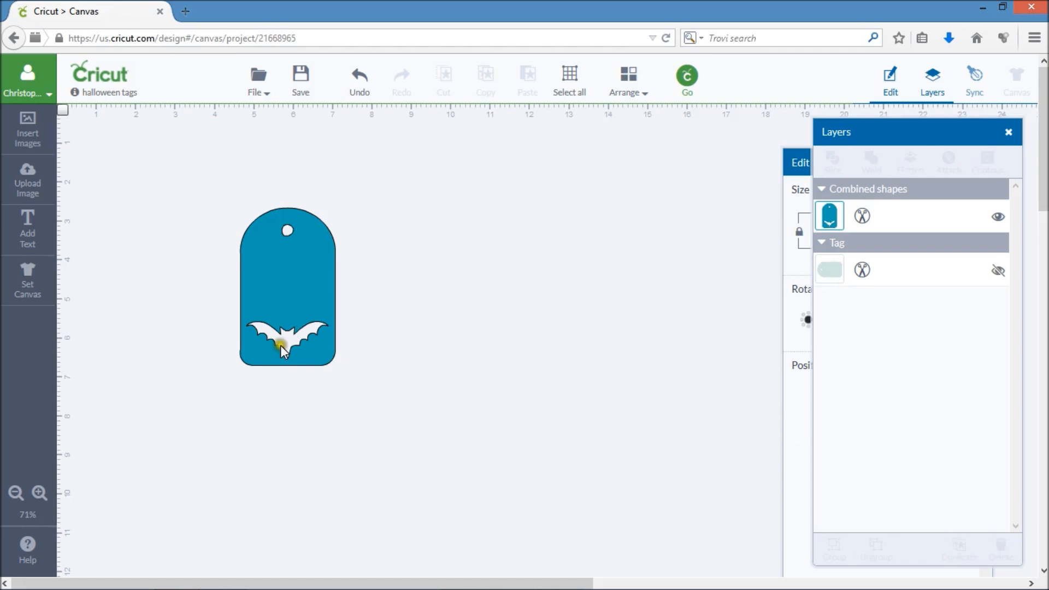
Step: Show the tag's hidden backing layer and recolor it coral pink from the basic colors
left_click(794, 165)
left_click(912, 130)
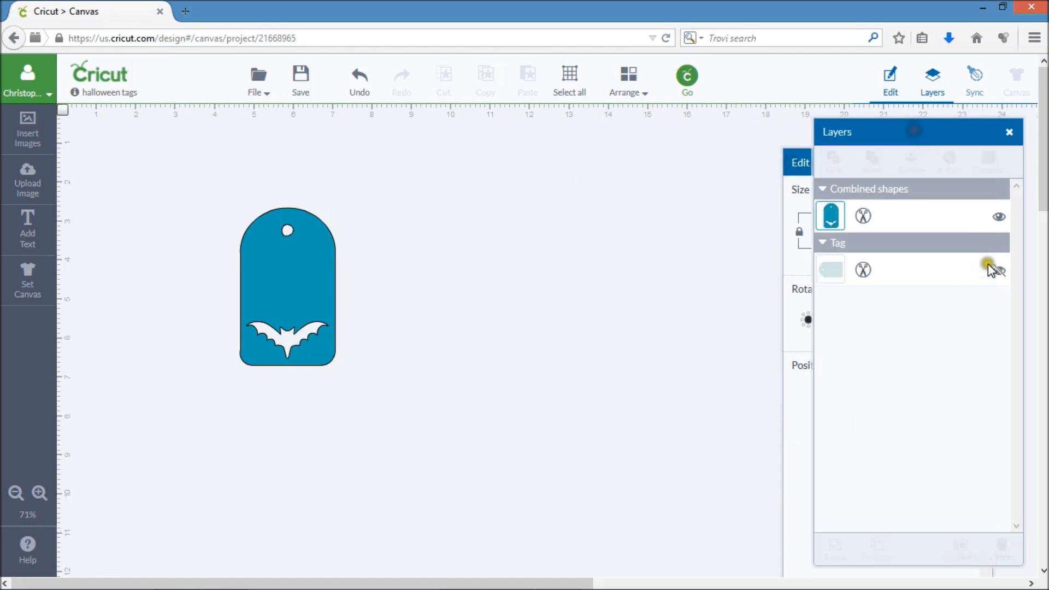
left_click(995, 275)
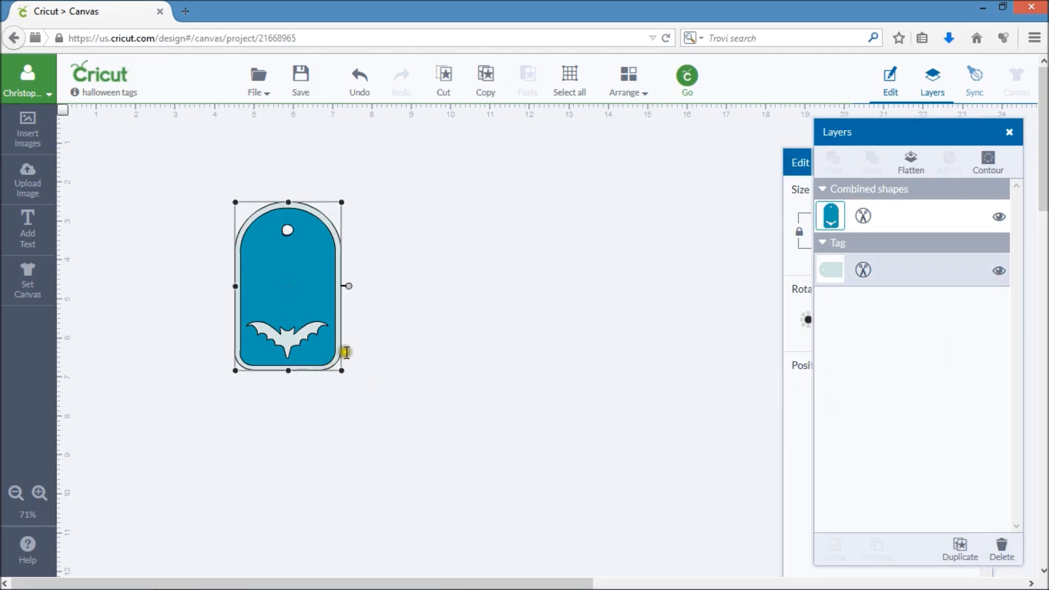
left_click(863, 270)
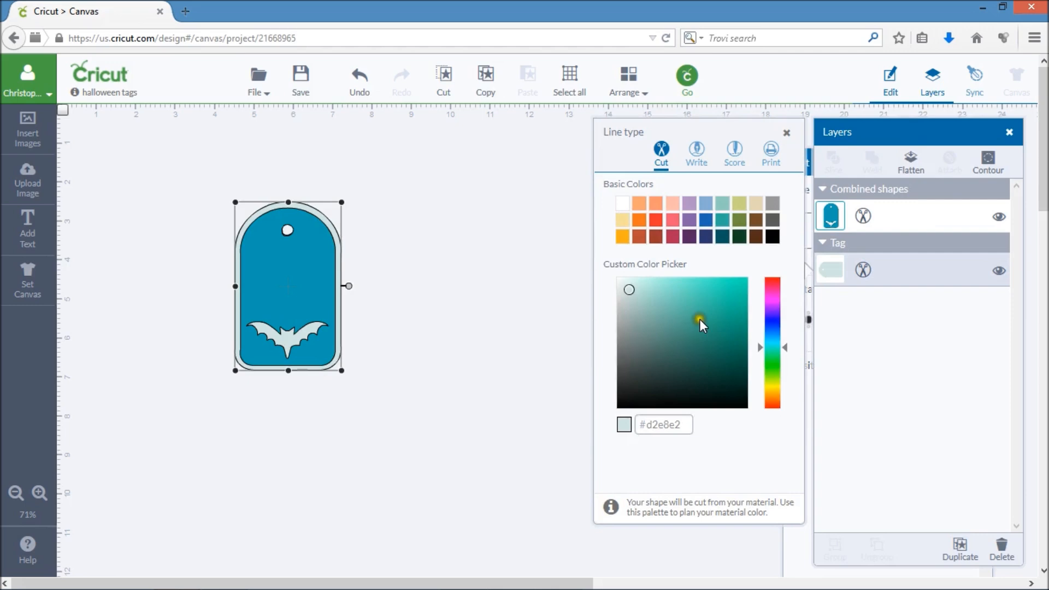
left_click(672, 220)
left_click(514, 324)
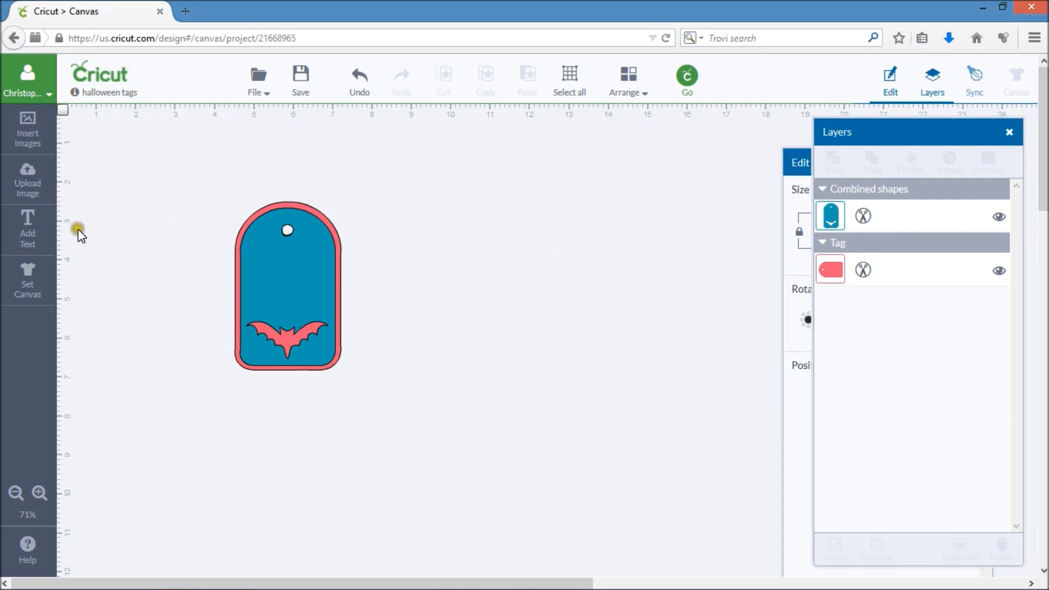
Step: Add a two-line text reading "From:" with the sender's first name on the second line
left_click(36, 230)
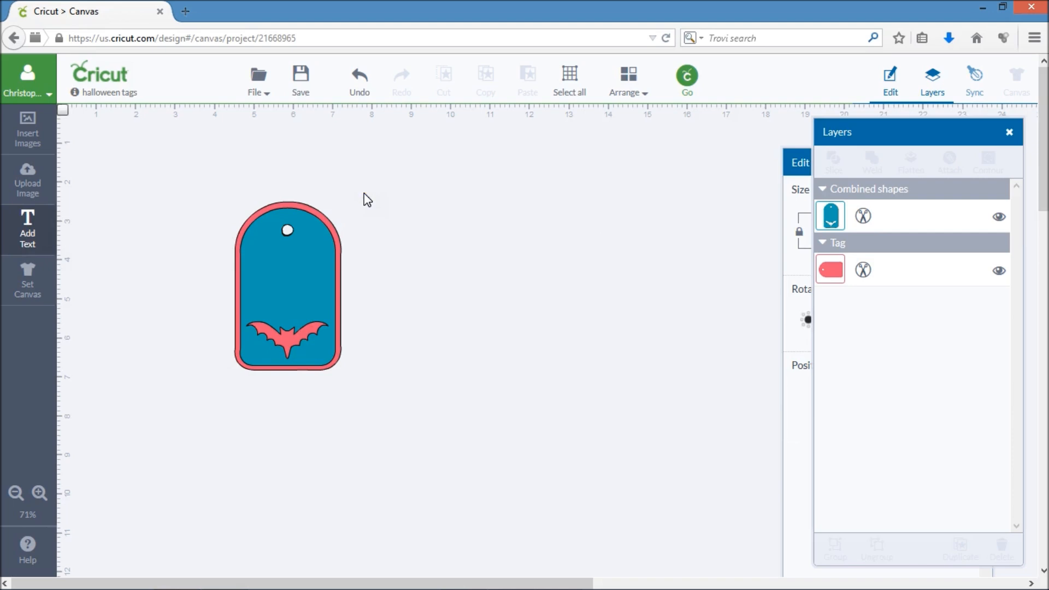
left_click(32, 221)
left_click(413, 228)
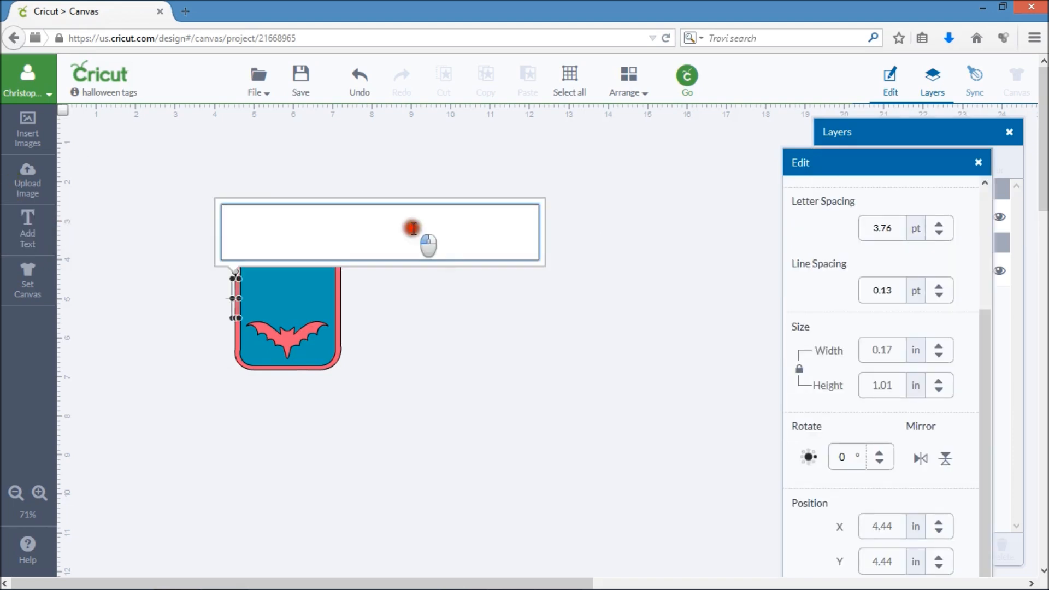
left_click(340, 226)
type("From")
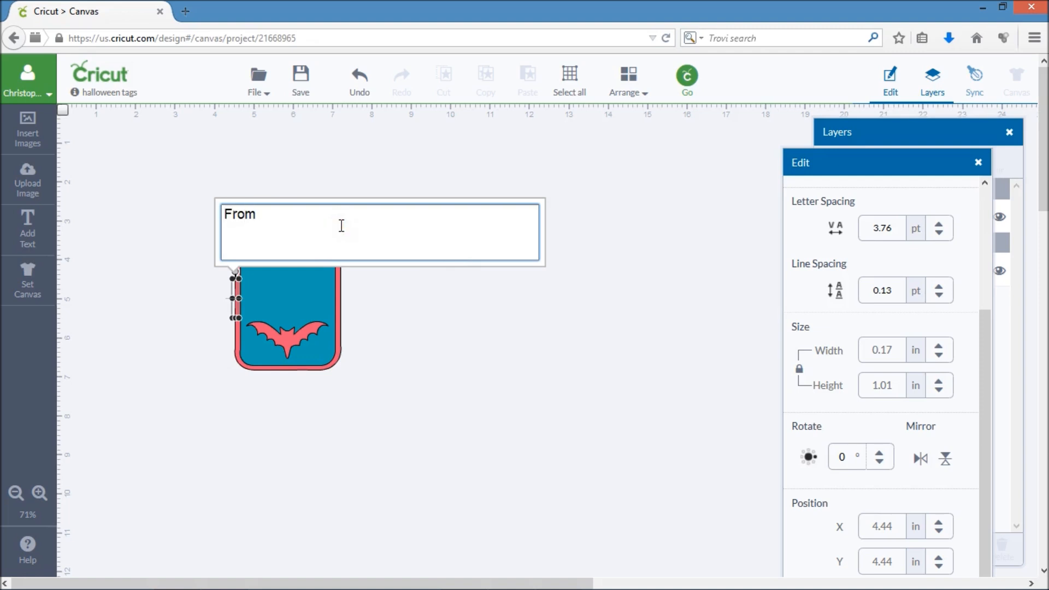
type(":")
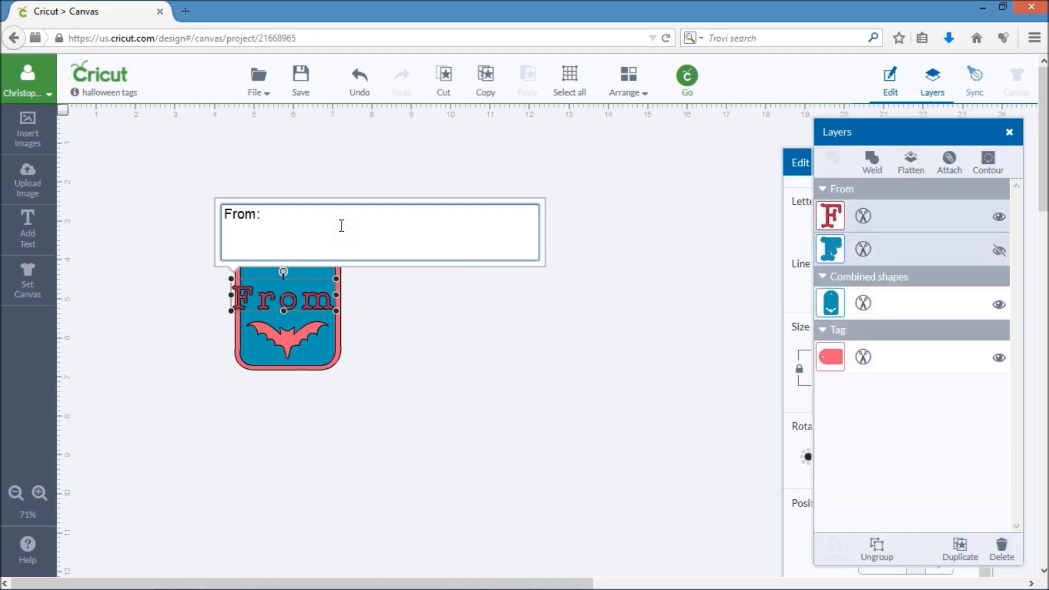
key("Return")
type("Christopher")
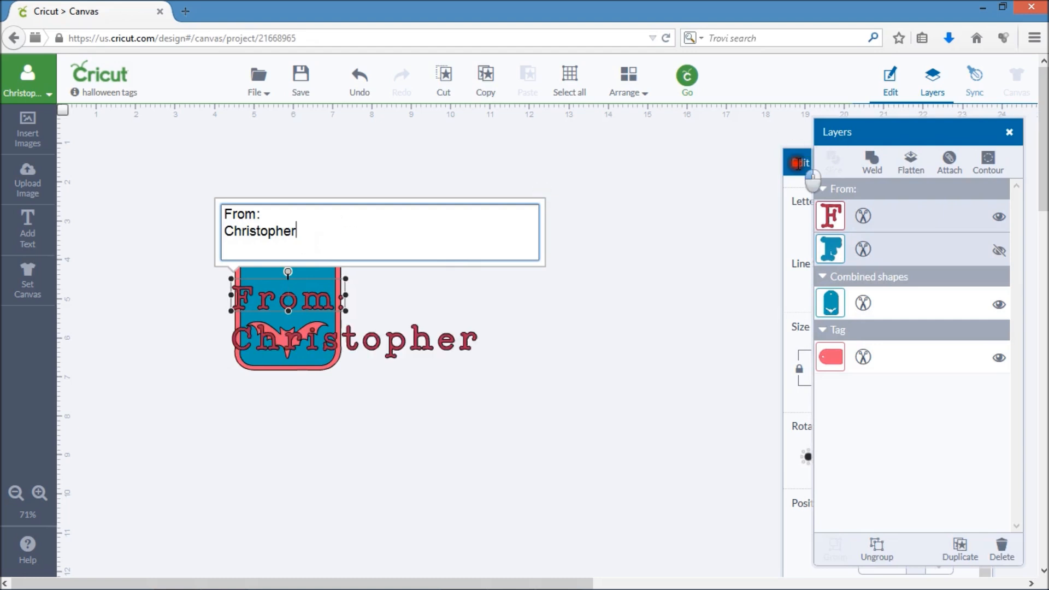
left_click(798, 164)
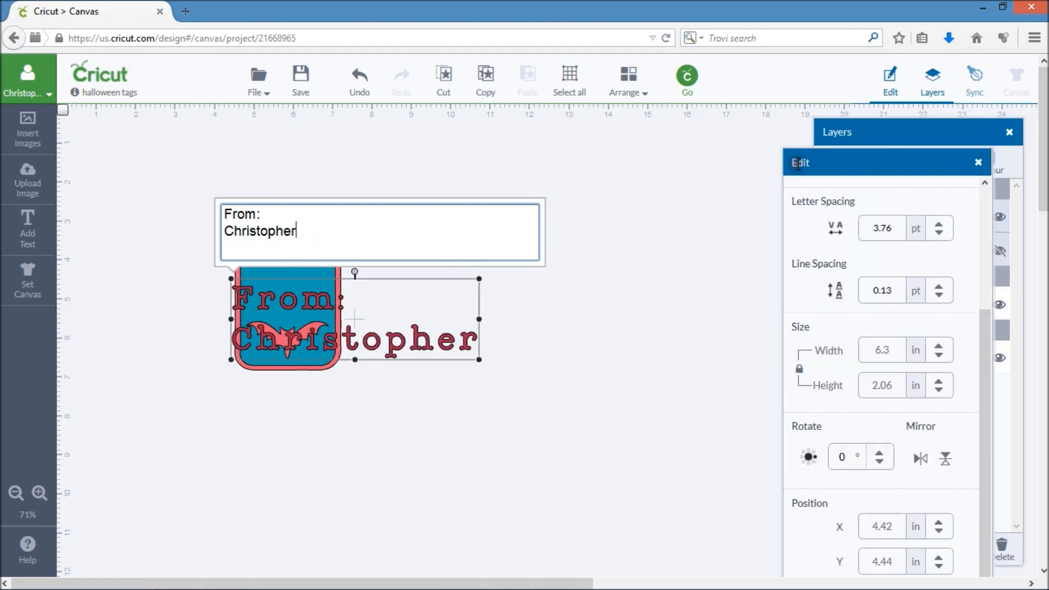
left_click(923, 136)
left_click(798, 170)
left_click(382, 252)
left_click(472, 455)
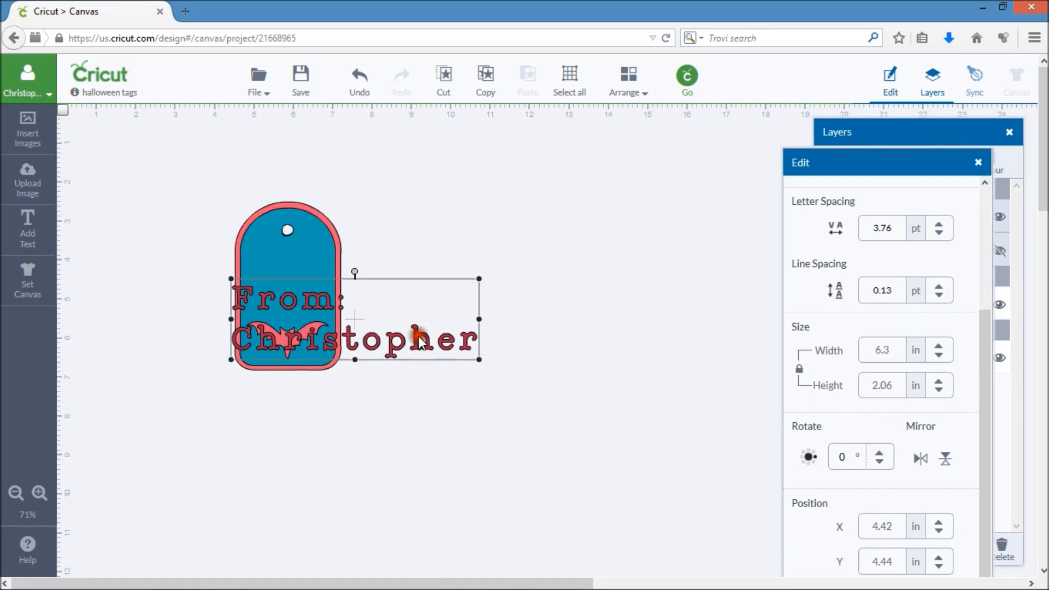
Step: Center-align the two lines of text and change the Cricut Alphabet style from Regular to Writing
double_click(322, 295)
left_click(883, 134)
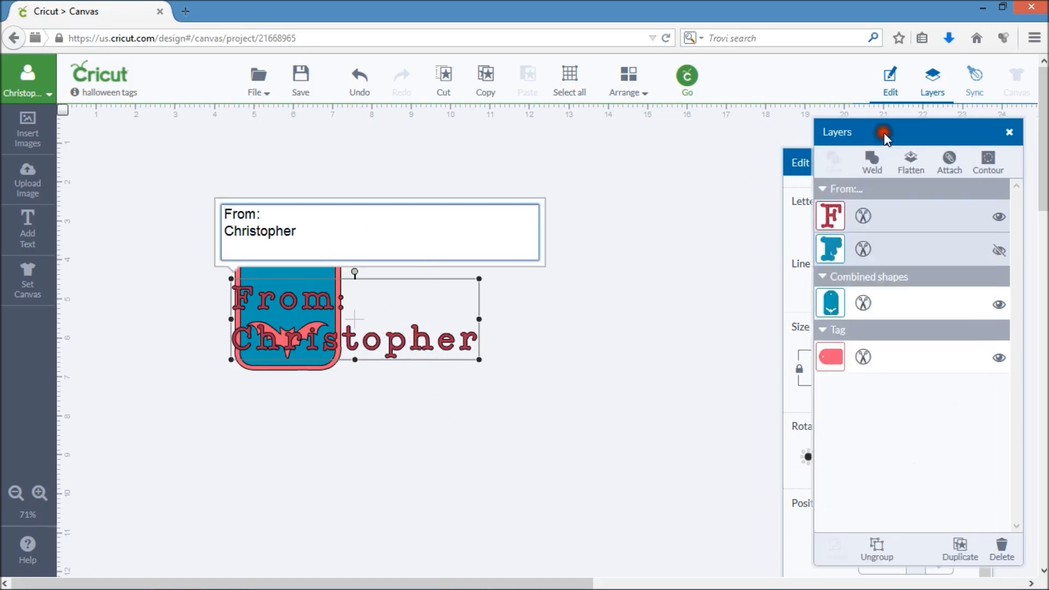
left_click(801, 162)
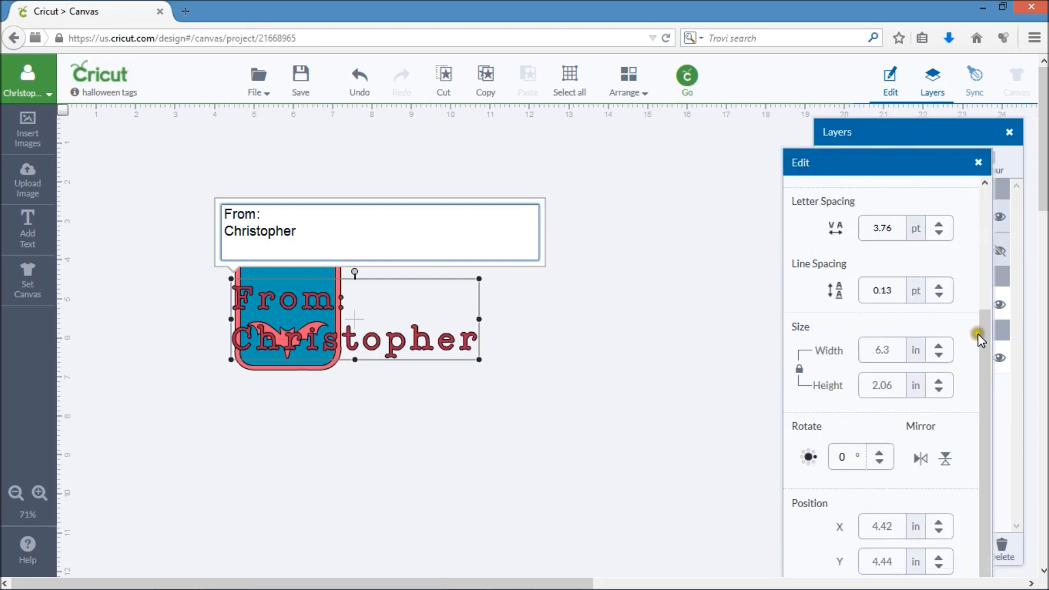
left_click(977, 198)
left_click(923, 290)
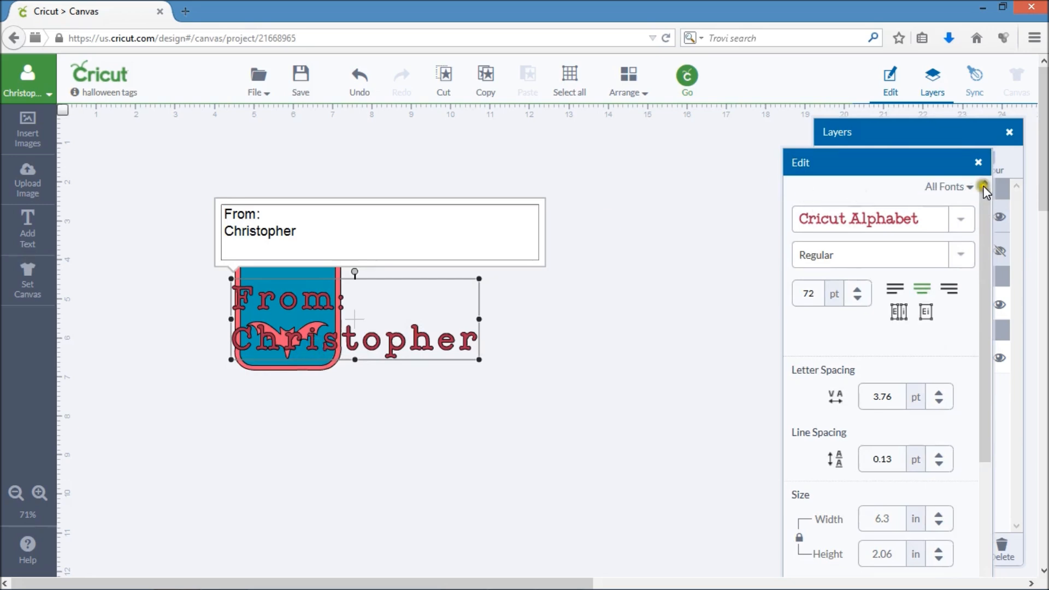
left_click(960, 254)
left_click(840, 353)
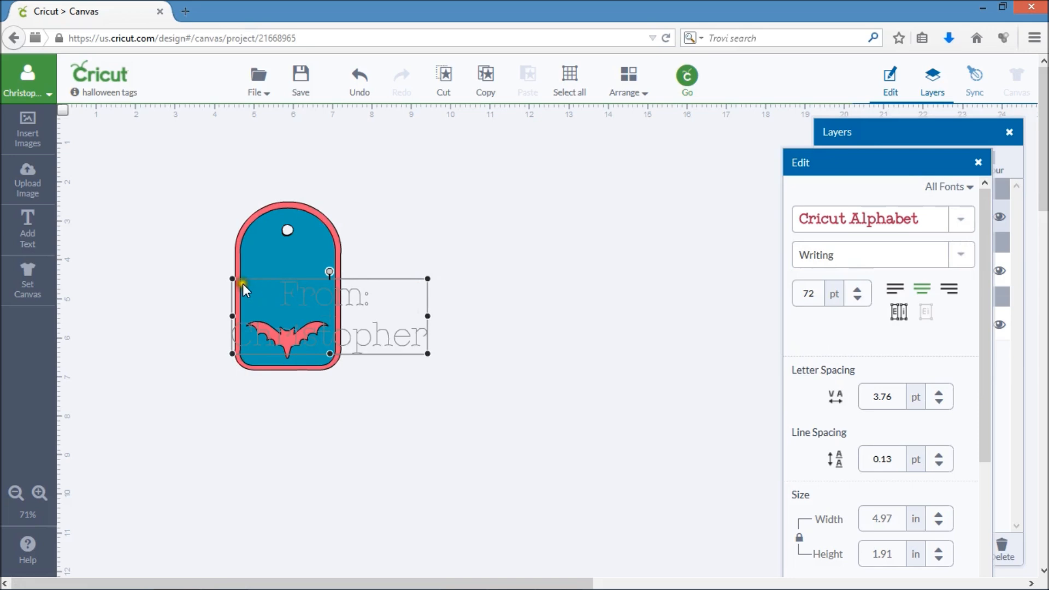
Step: Shrink the text to about 2.09 in wide and set its pen color to Midnight
left_click_drag(233, 278, 346, 320)
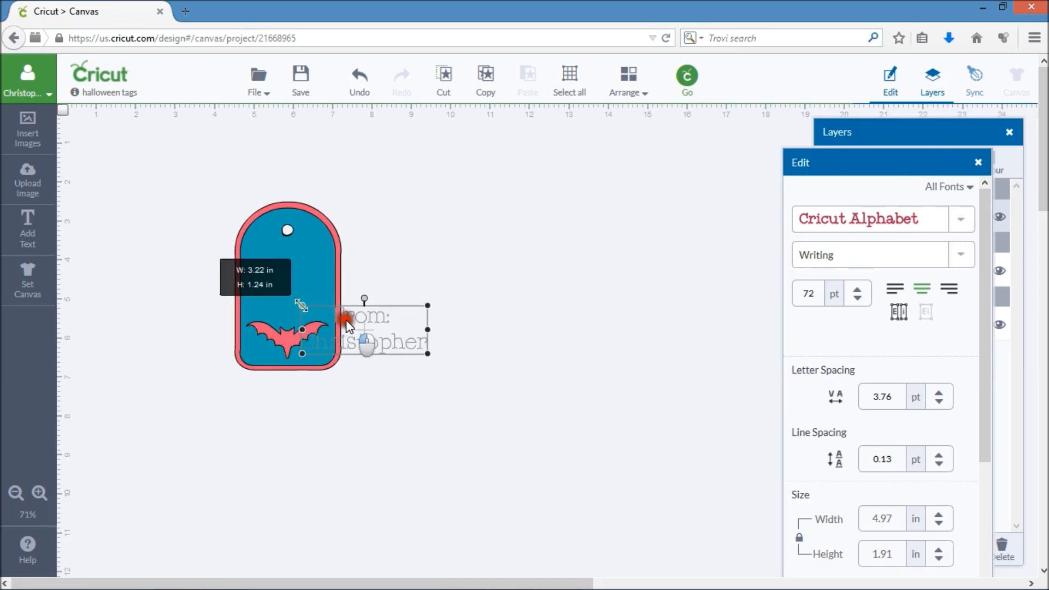
left_click(836, 130)
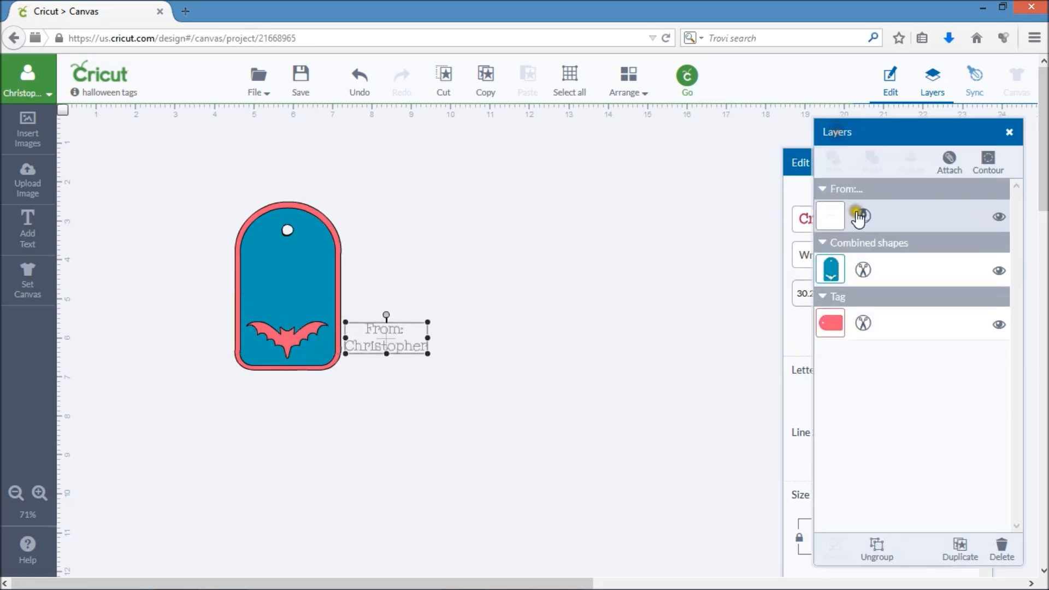
left_click(863, 215)
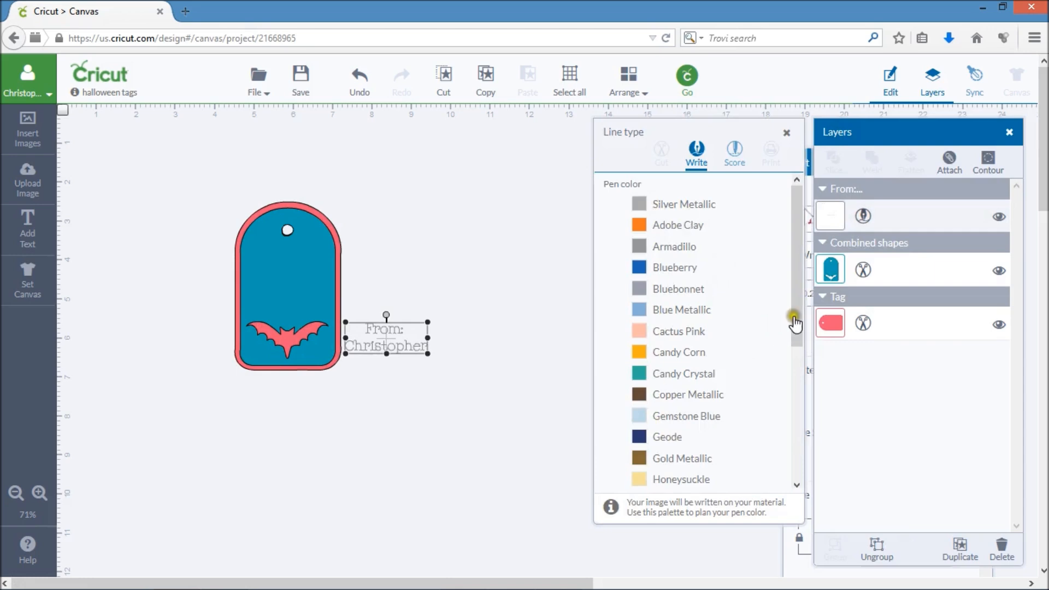
left_click_drag(797, 326, 778, 453)
left_click(678, 333)
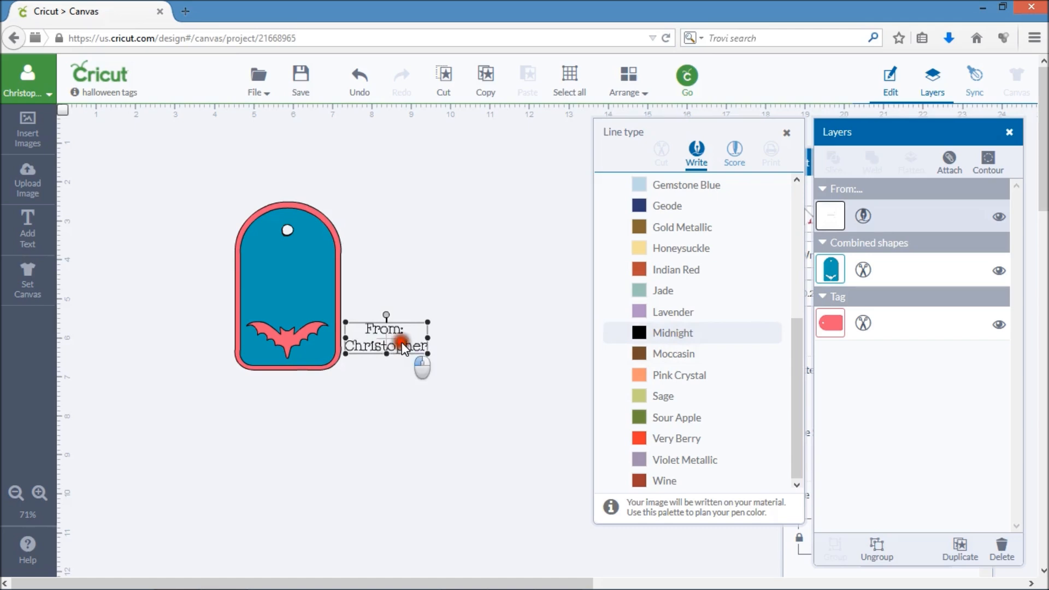
Step: Place the text on the tag, centered between the hole and the bat cutout
left_click(277, 265)
left_click_drag(276, 265, 296, 280)
left_click(464, 356)
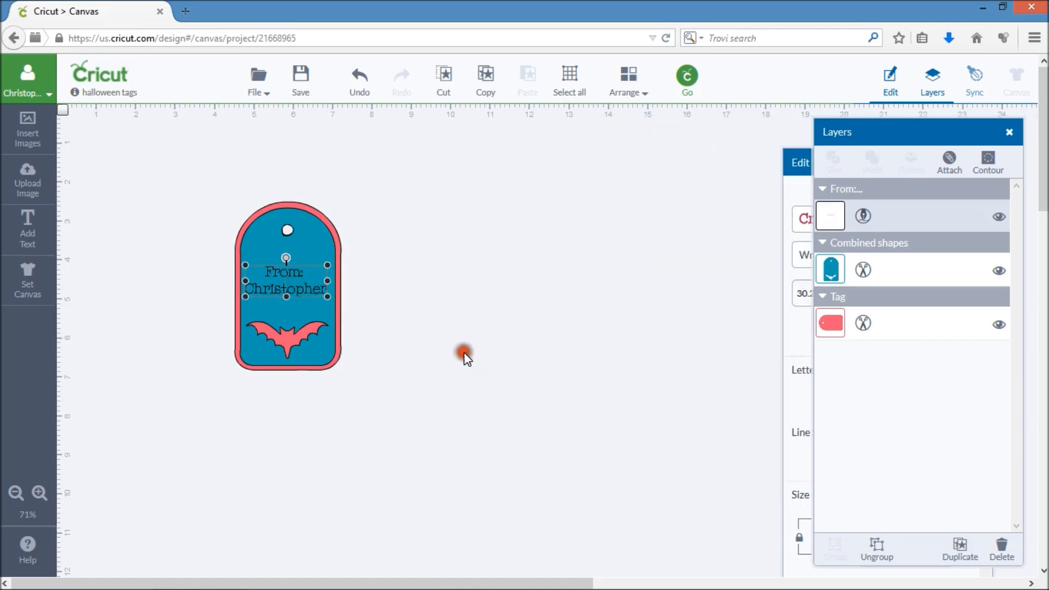
left_click_drag(295, 271, 293, 263)
left_click(483, 304)
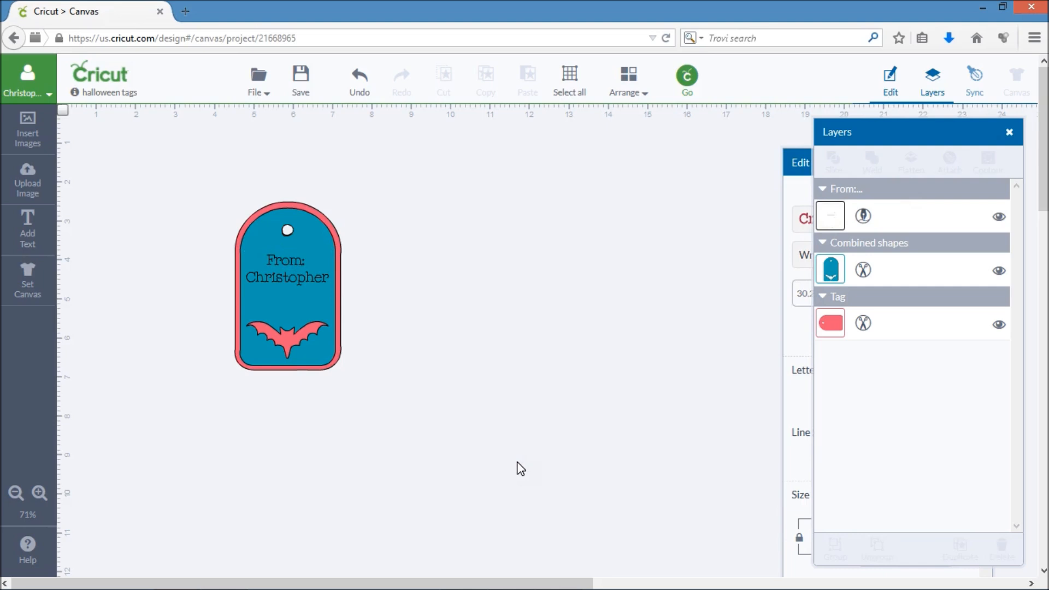
left_click(569, 82)
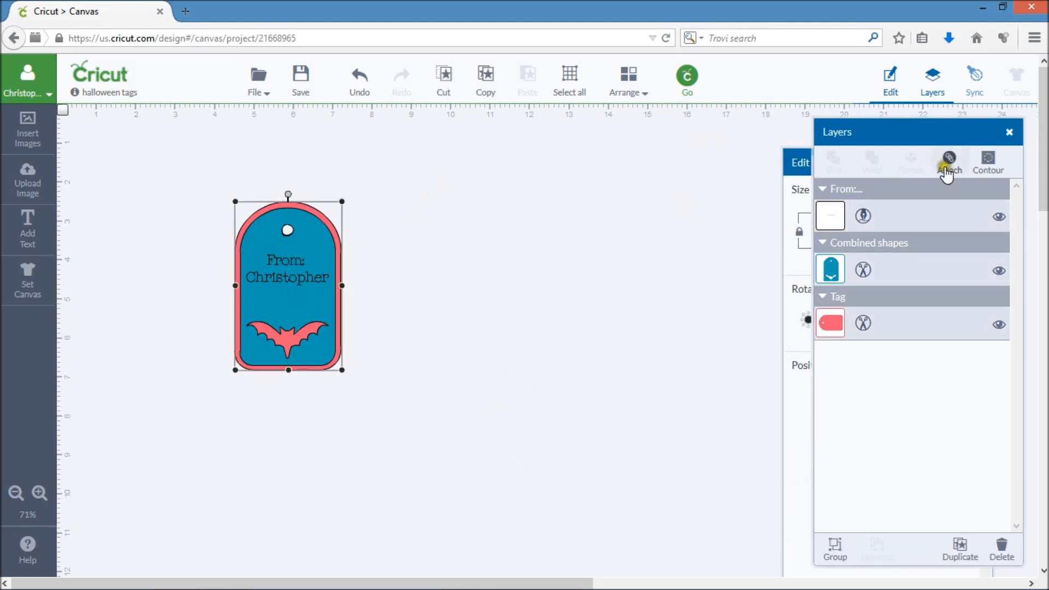
left_click(812, 163)
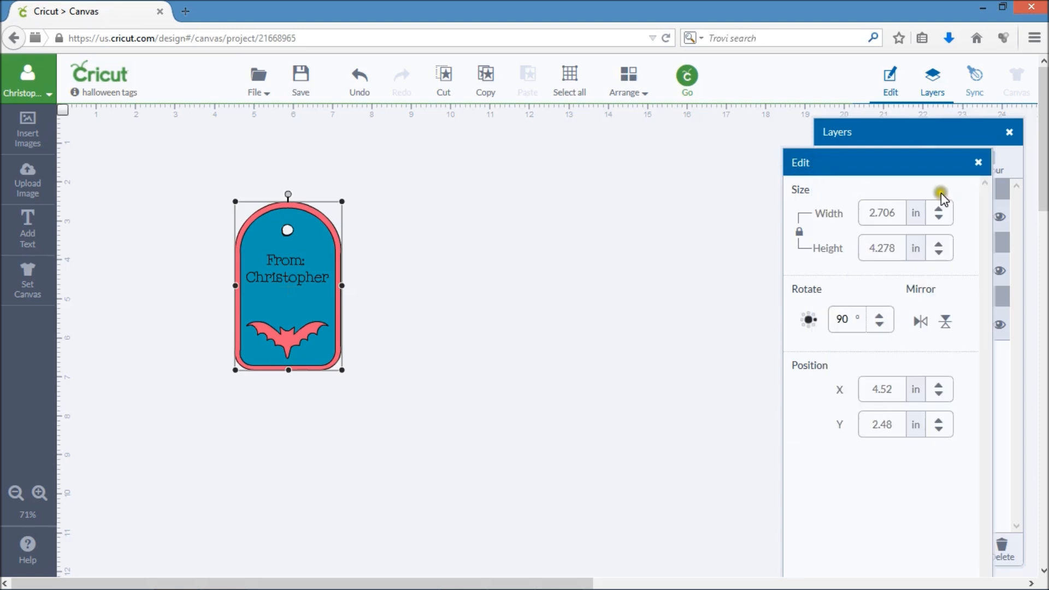
left_click(301, 273)
double_click(284, 279)
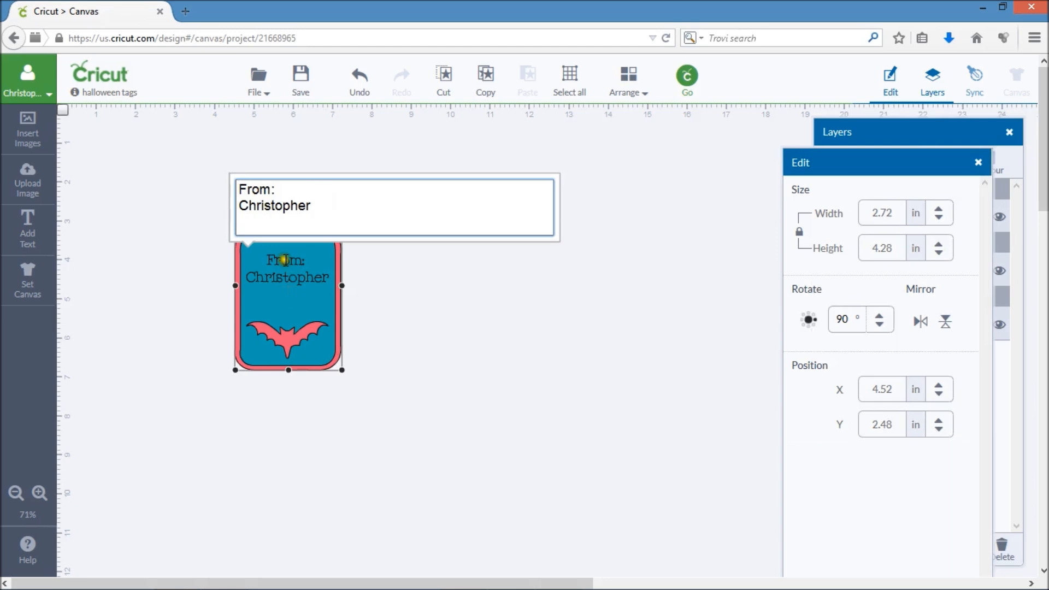
left_click(282, 206)
left_click_drag(294, 205, 230, 205)
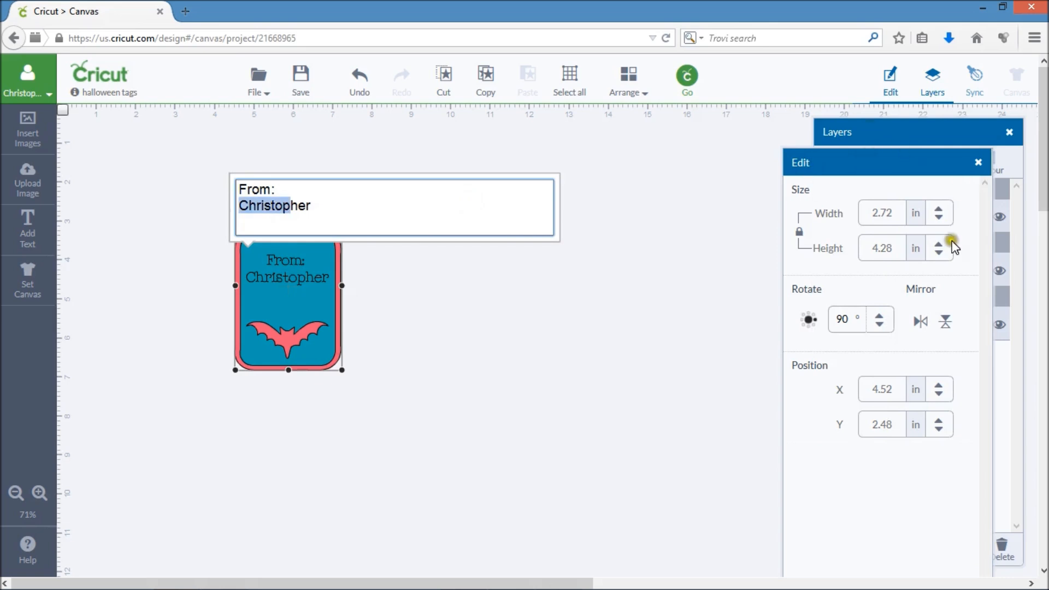
left_click(866, 140)
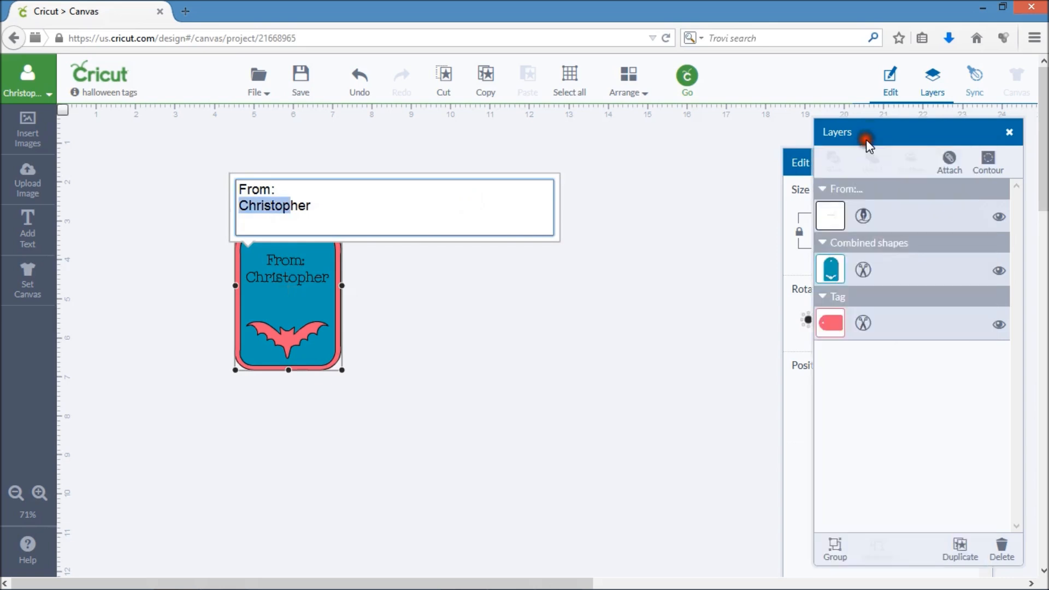
left_click(797, 162)
left_click(384, 285)
left_click(287, 275)
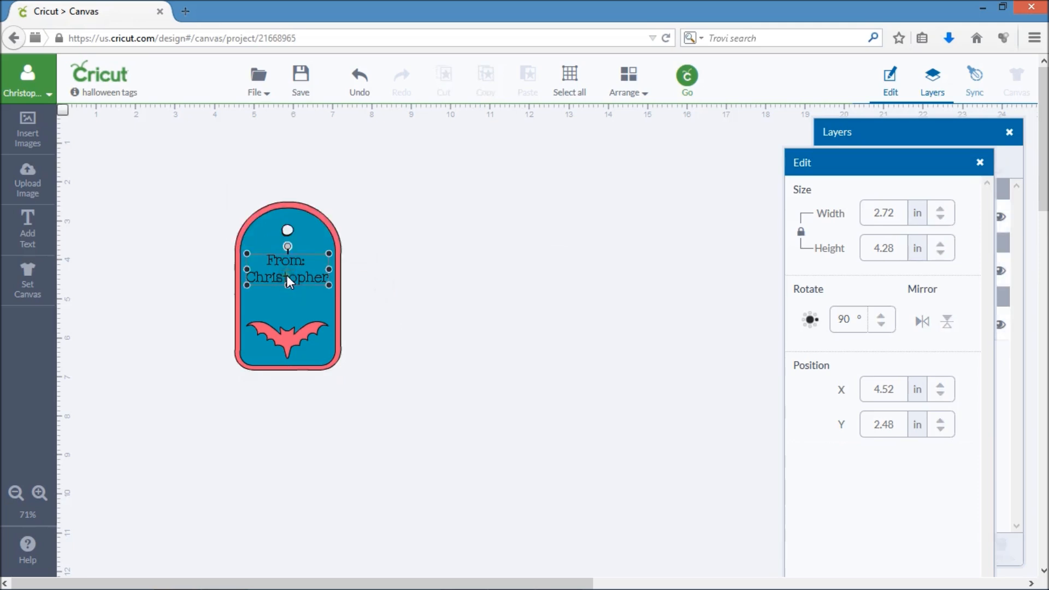
double_click(287, 275)
left_click(407, 262)
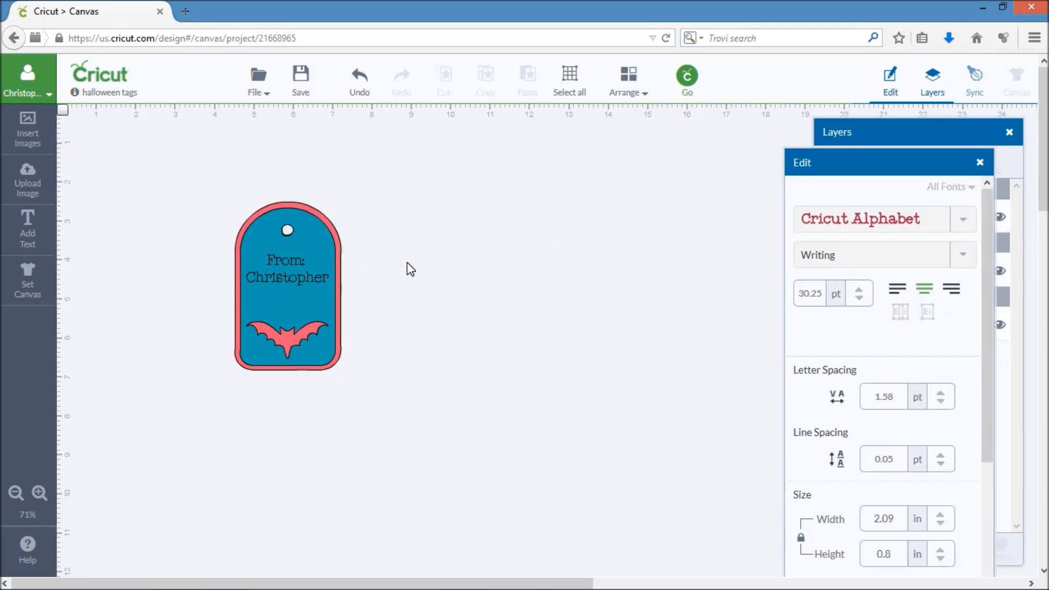
left_click(300, 276)
Step: Try attaching all the tag layers together and preview the result on the cutting mat
left_click(568, 81)
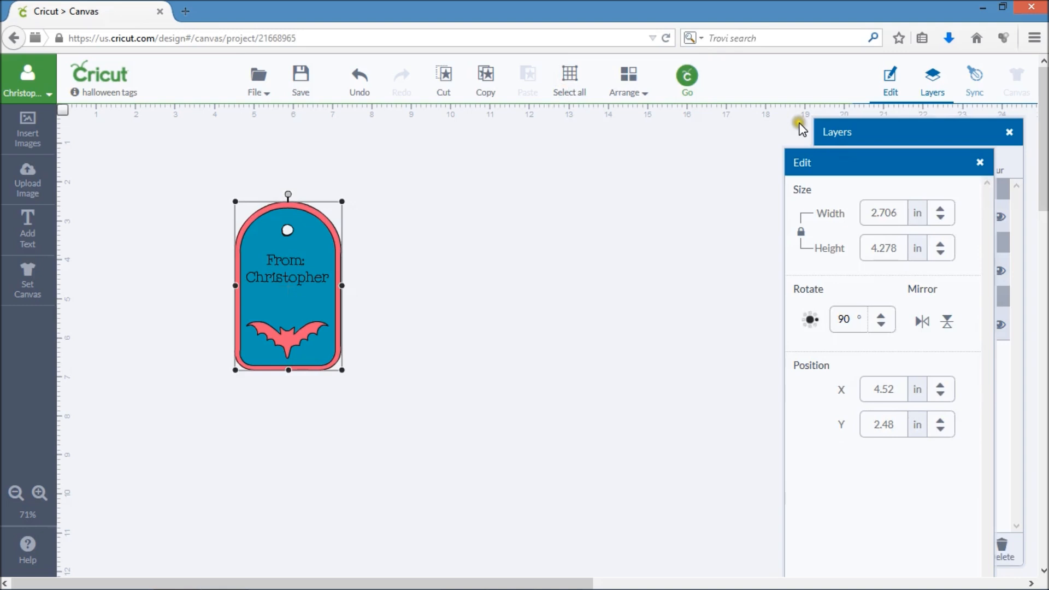
left_click(901, 133)
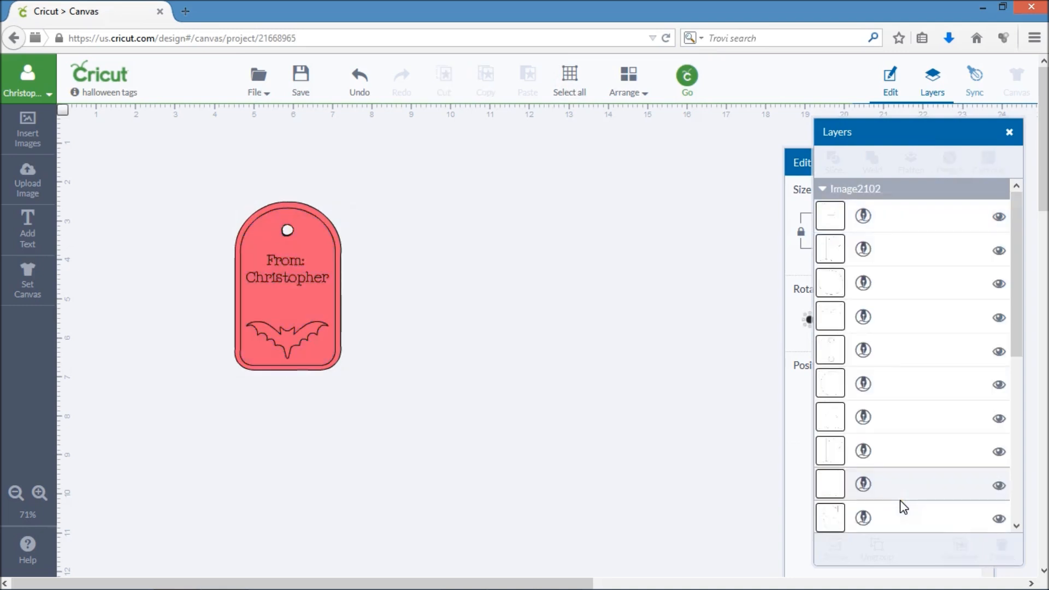
left_click(678, 94)
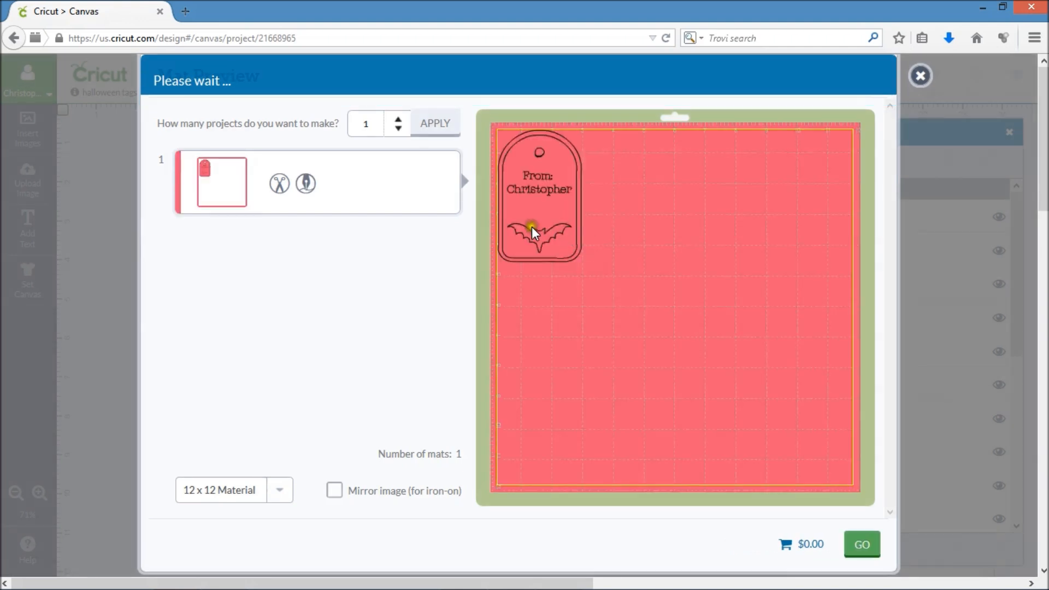
left_click(921, 76)
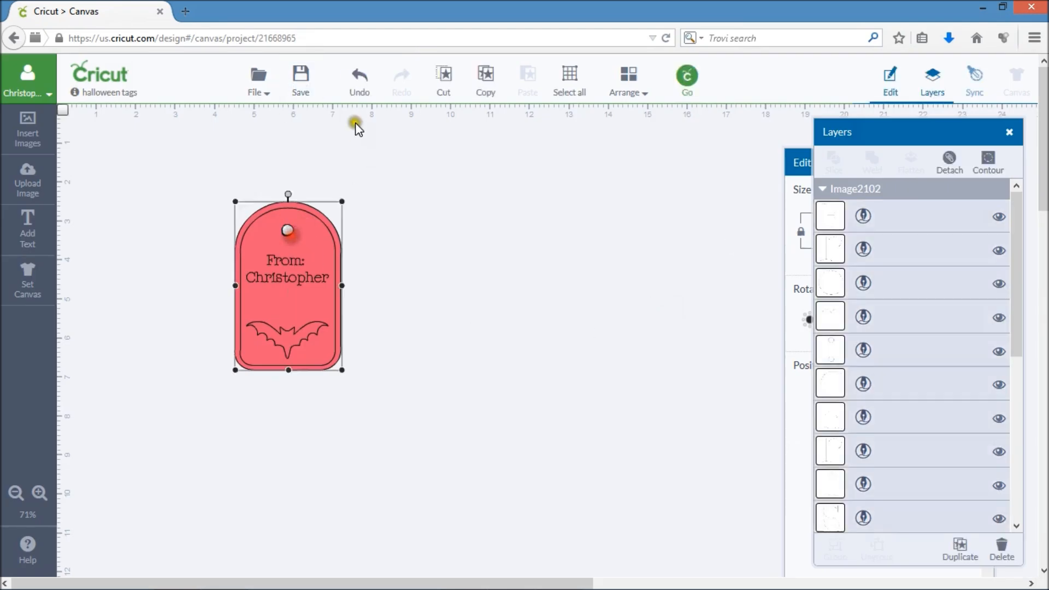
Step: Undo the attachment of the tag layers
left_click(360, 79)
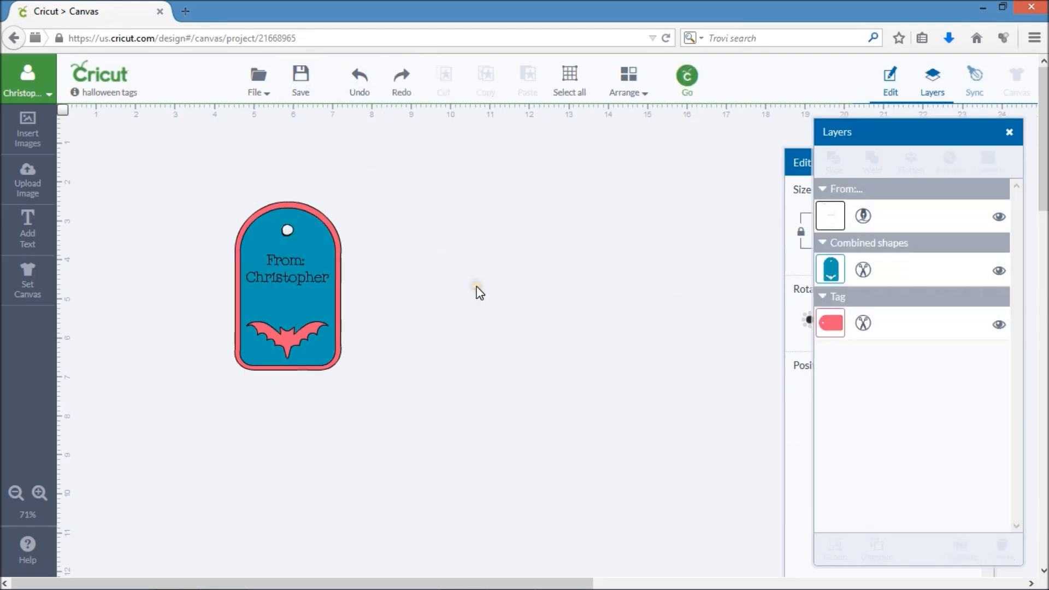
Step: Hide the coral Tag layer and attach the "From:" text to the blue tag with the bat cutout
left_click(999, 324)
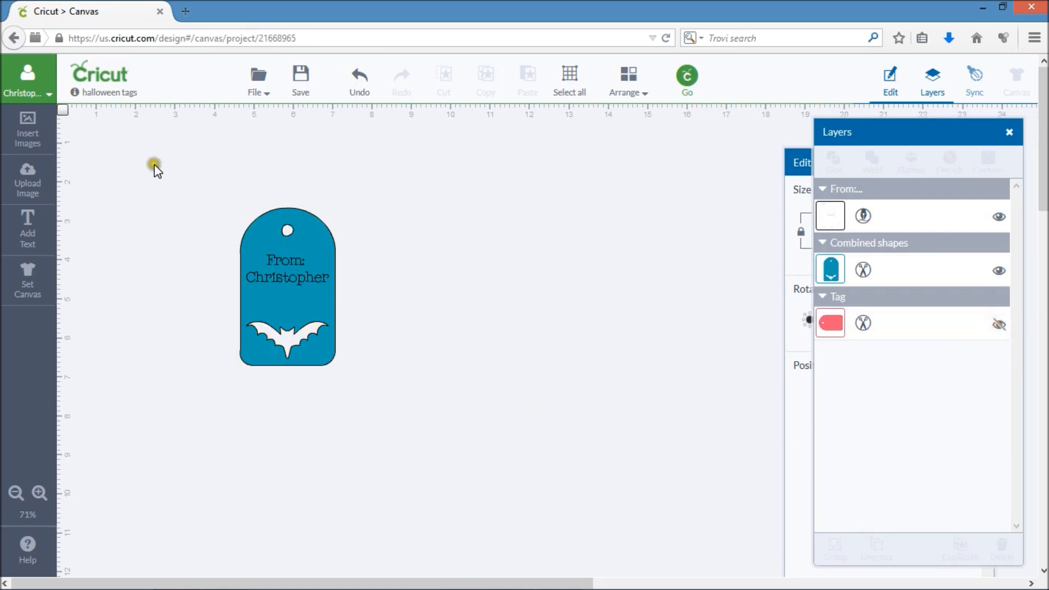
left_click(506, 522)
left_click_drag(506, 522, 159, 163)
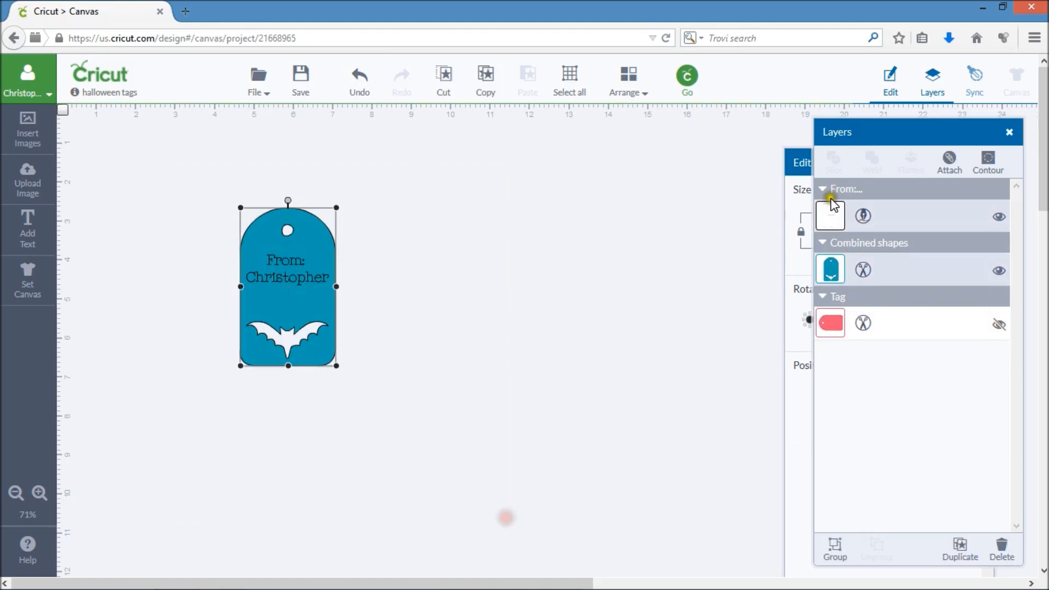
left_click(948, 164)
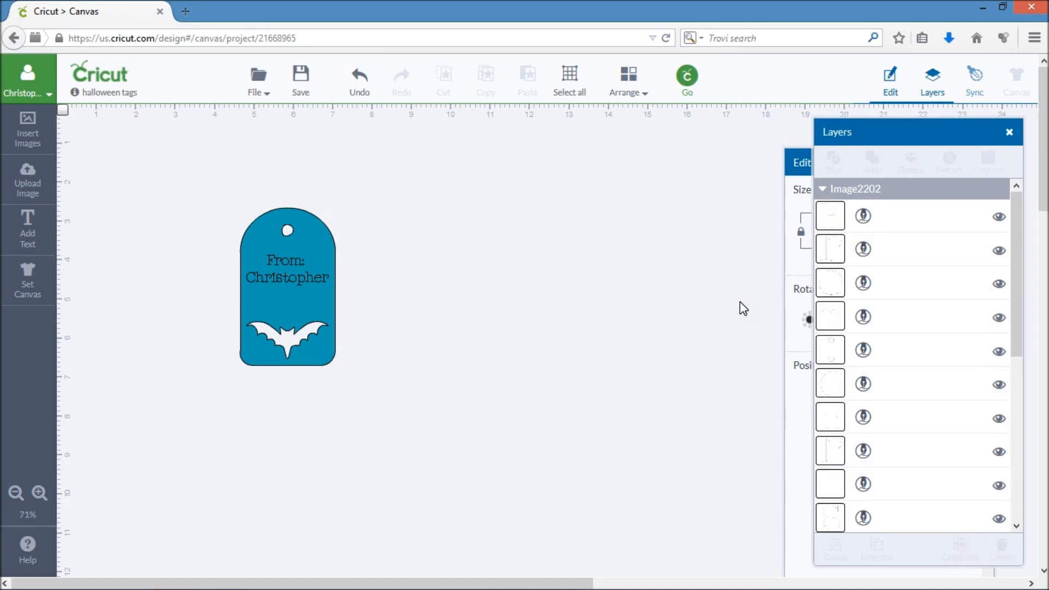
Step: Preview the attached blue tag and its written text on the cutting mat, and return to the canvas
left_click(711, 212)
left_click(806, 163)
left_click(686, 88)
left_click(714, 213)
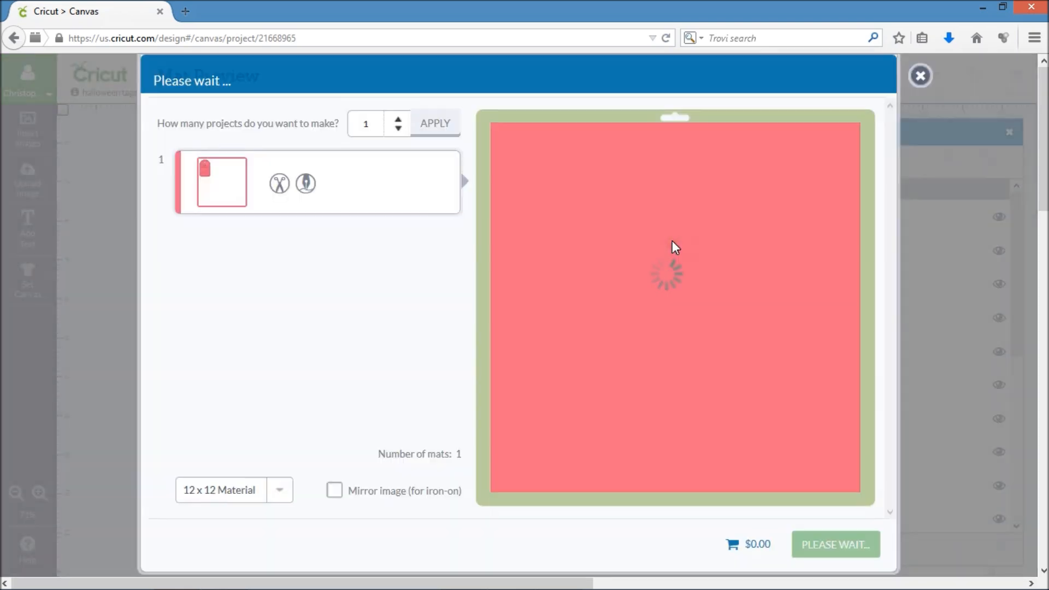
left_click(545, 182)
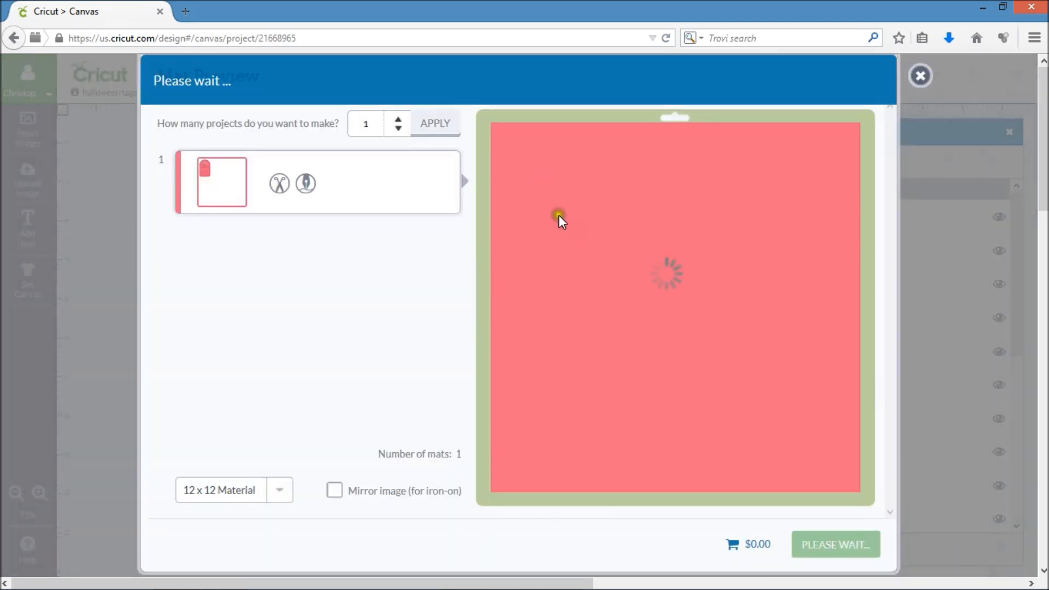
left_click(623, 226)
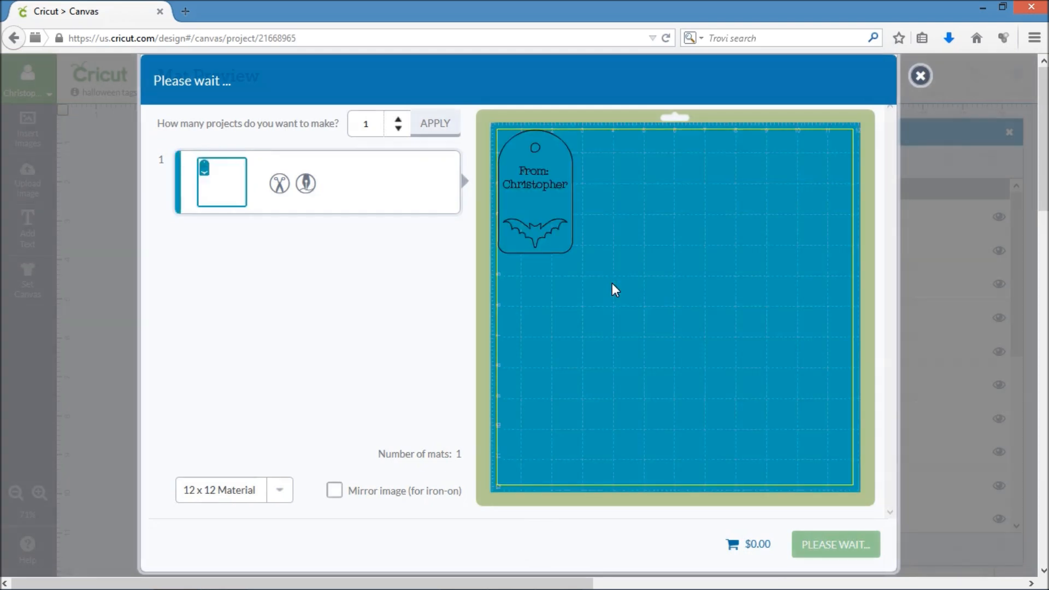
left_click(531, 195)
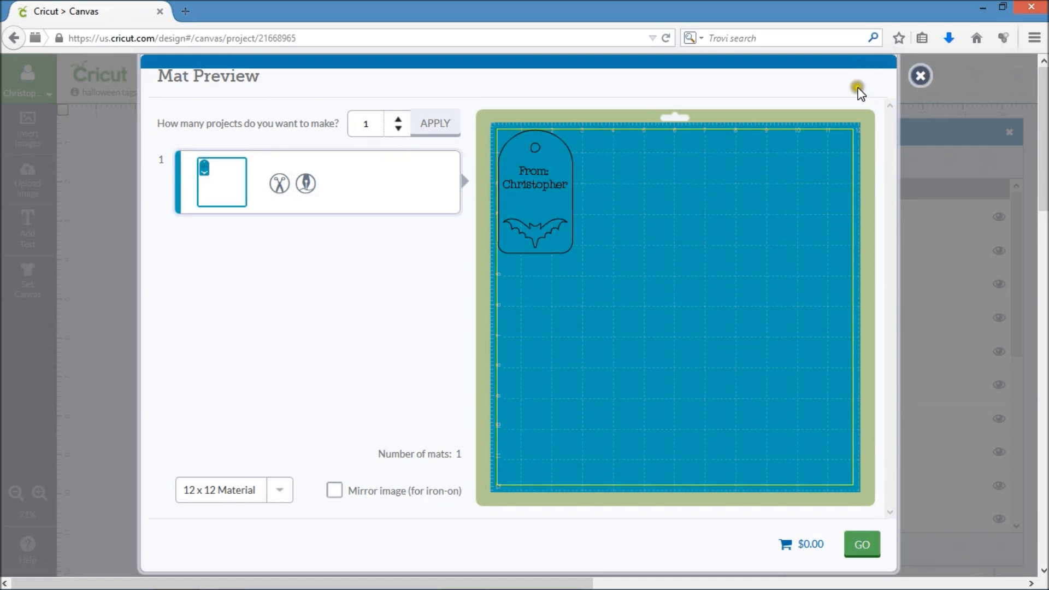
left_click(921, 74)
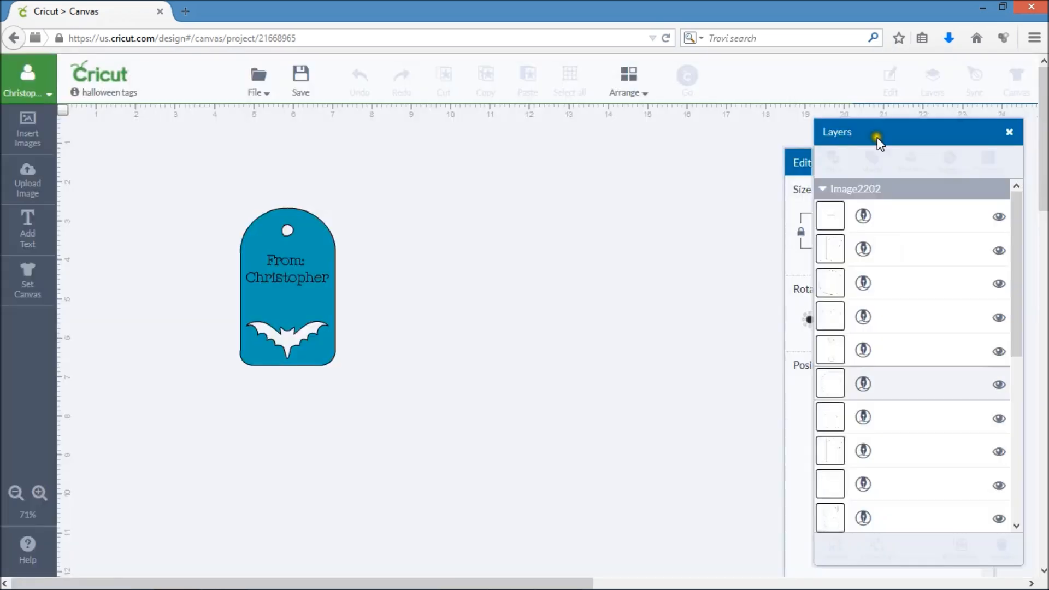
Step: Make the coral Tag backing layer visible again and open the mat preview for both tag layers
left_click(1021, 476)
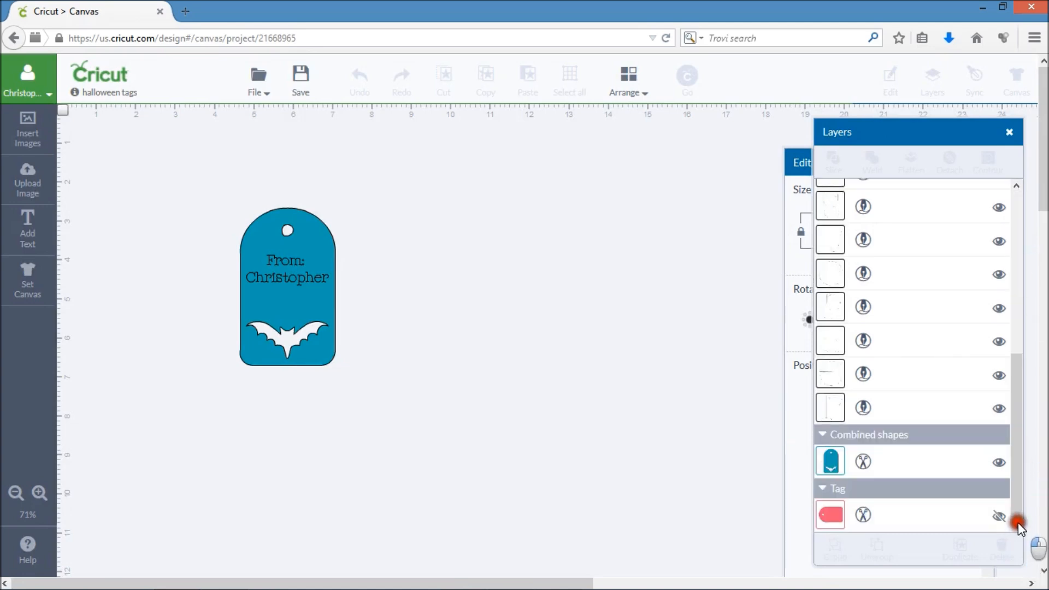
left_click(995, 516)
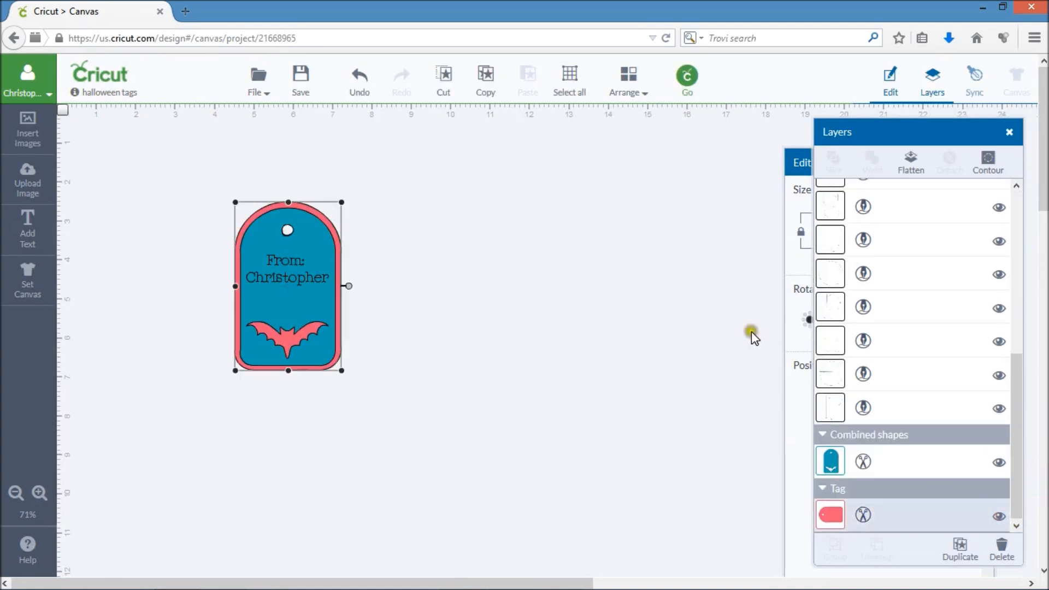
left_click(689, 78)
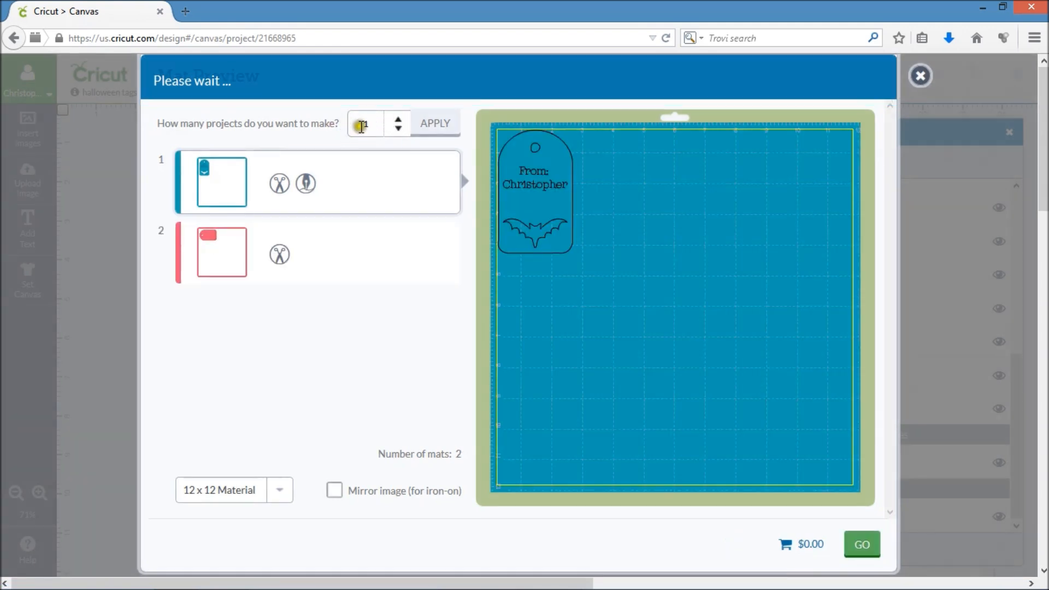
Step: Set the number of projects to make to 12 and apply it to the mats
mouse_move(361, 126)
left_mouse_down()
mouse_move(389, 129)
mouse_move(381, 125)
left_mouse_up()
type("12")
left_click(435, 126)
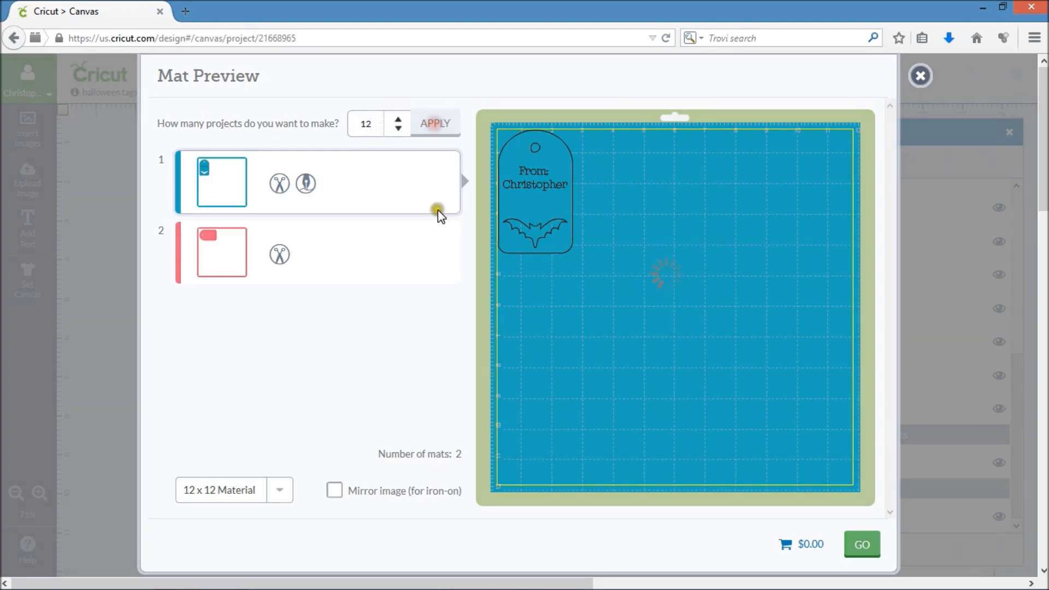